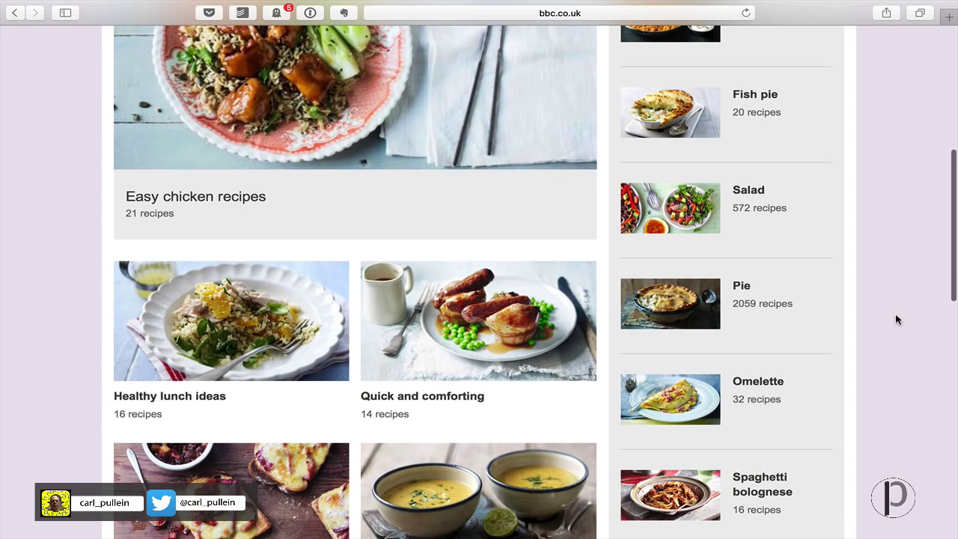
Step: Open the Chicken salad with couscous and oranges recipe from the Healthy lunch ideas collection and look through its ingredients and method
click(152, 404)
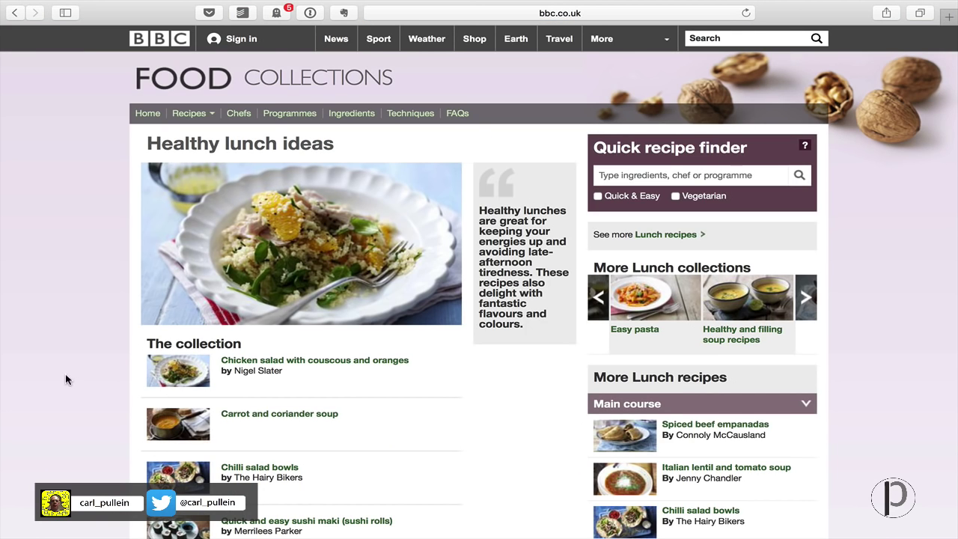
click(326, 361)
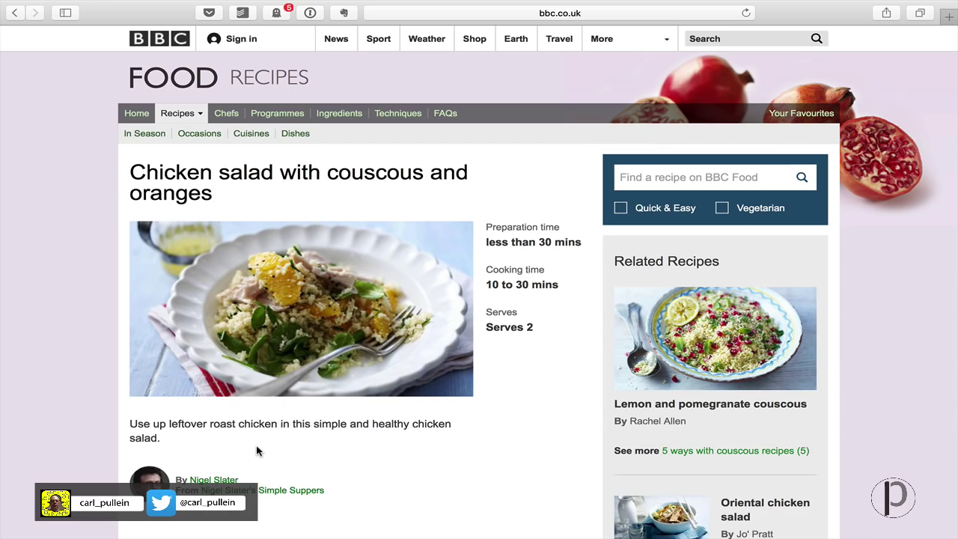
scroll(256, 449, down, 10)
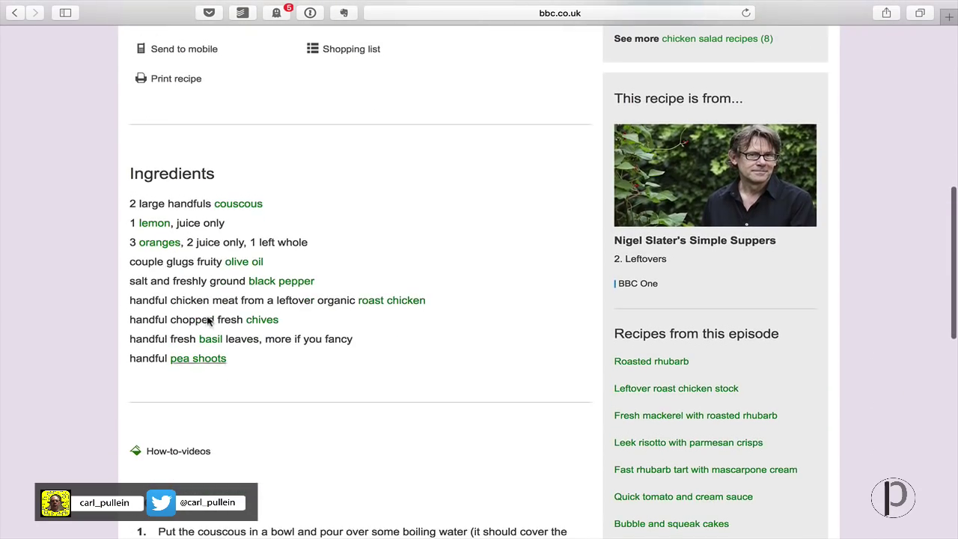
scroll(235, 349, down, 12)
scroll(235, 349, up, 6)
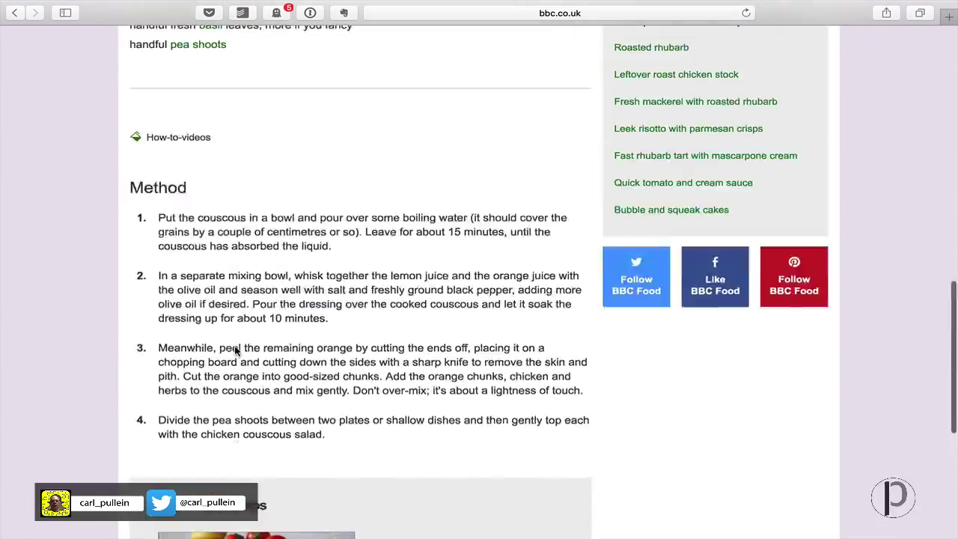
scroll(234, 349, up, 15)
scroll(235, 351, down, 20)
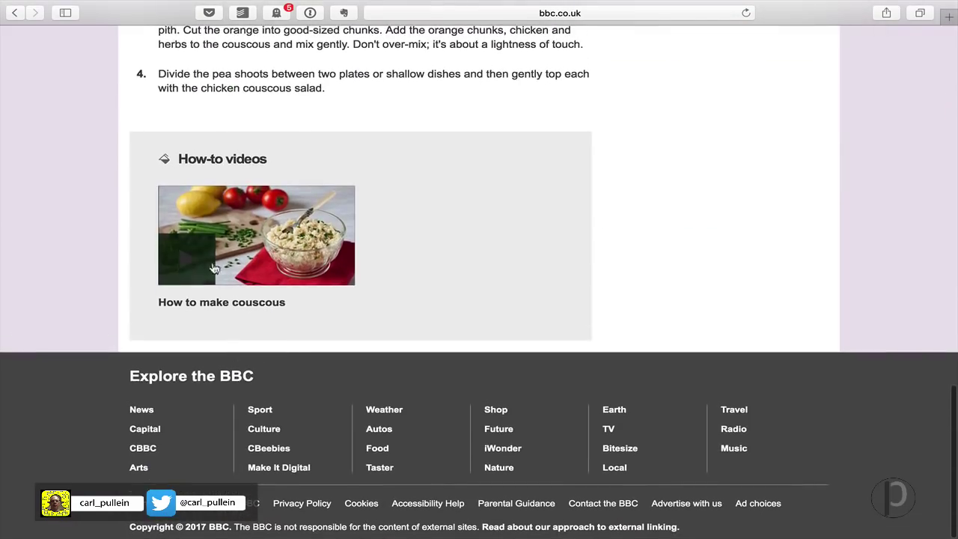
scroll(373, 324, up, 20)
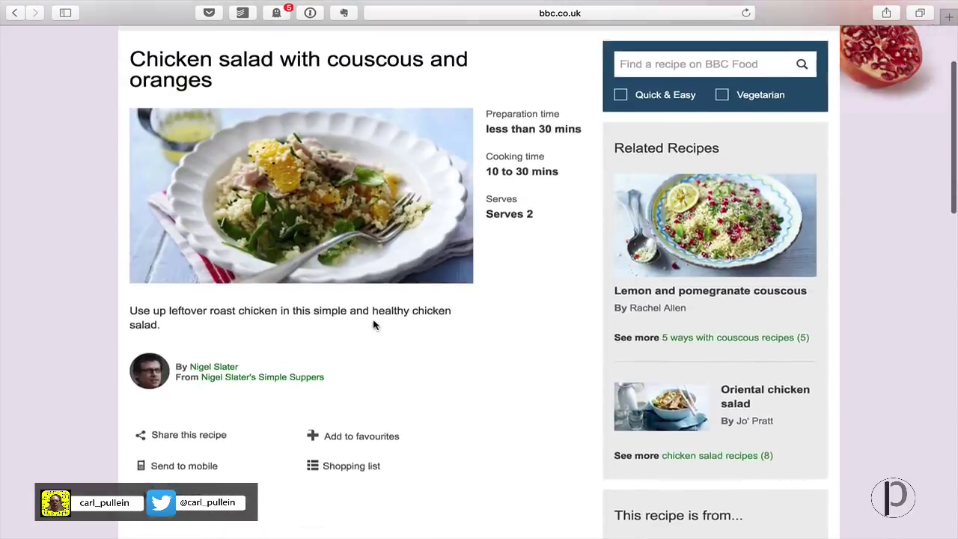
scroll(374, 324, up, 3)
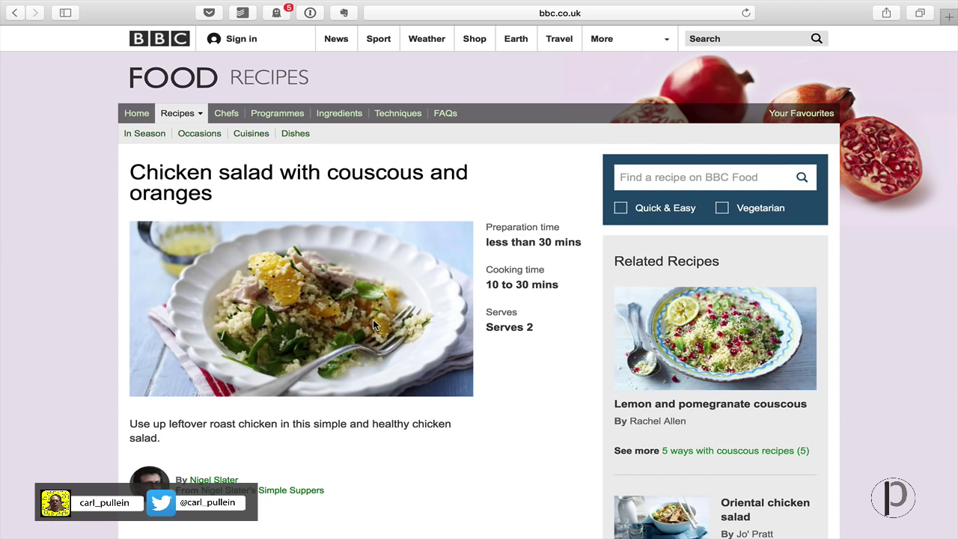
mouse_move(334, 3)
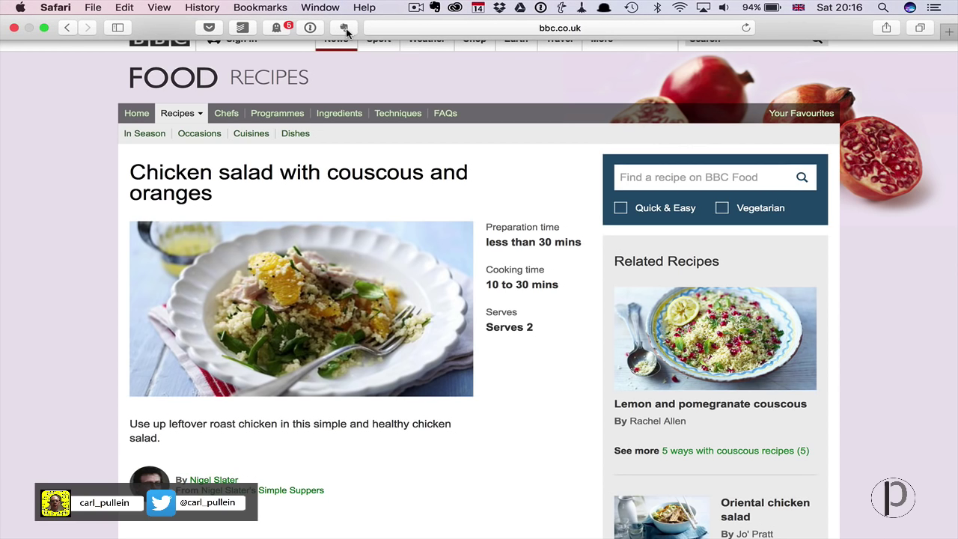
click(344, 28)
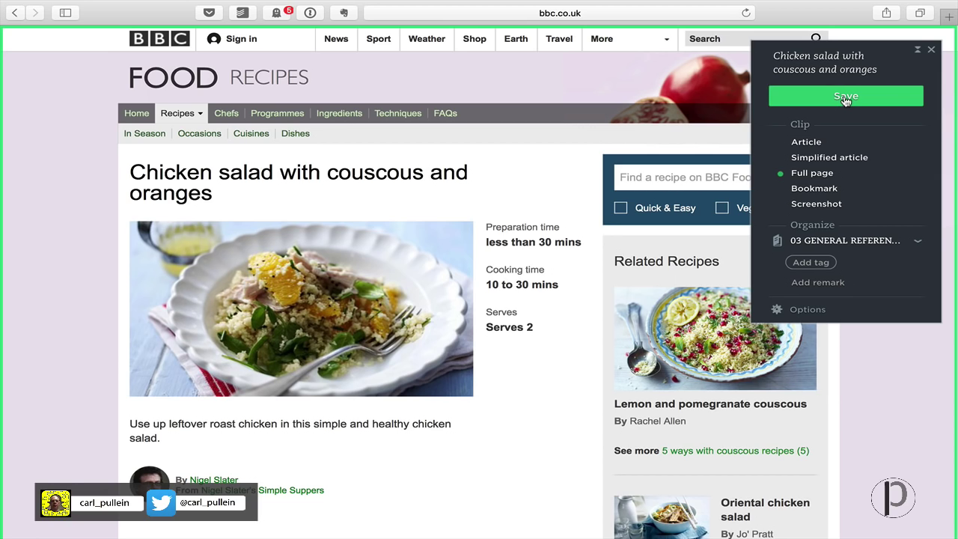
click(917, 245)
scroll(868, 343, down, 5)
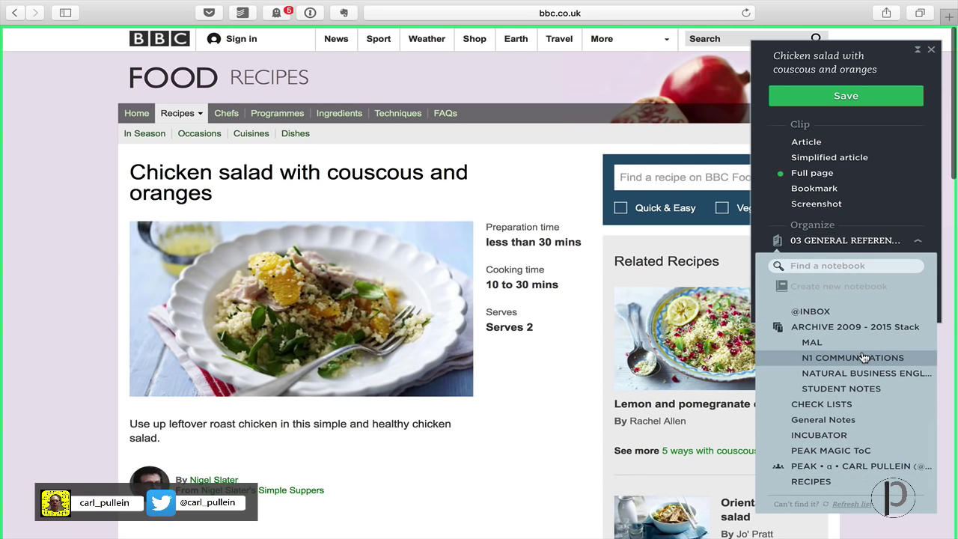
scroll(863, 358, up, 3)
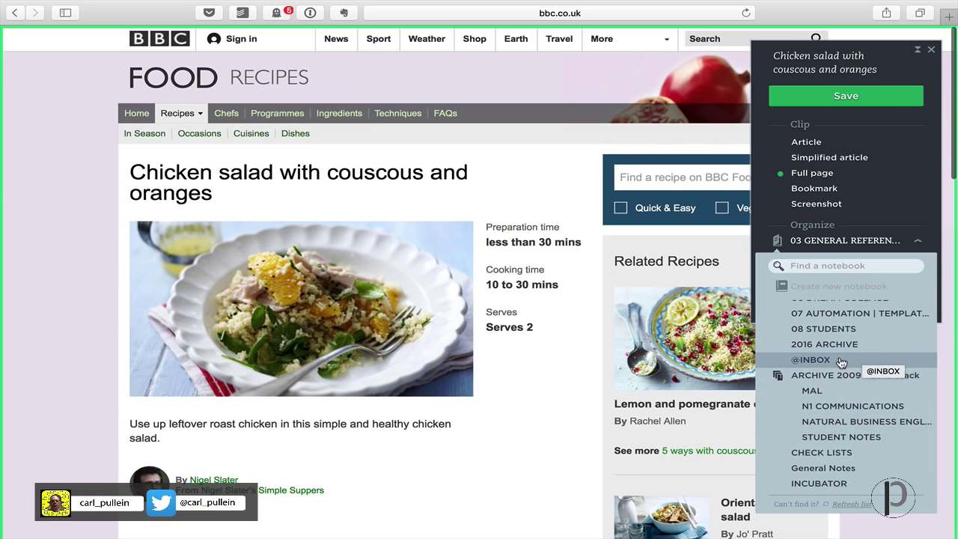
click(839, 358)
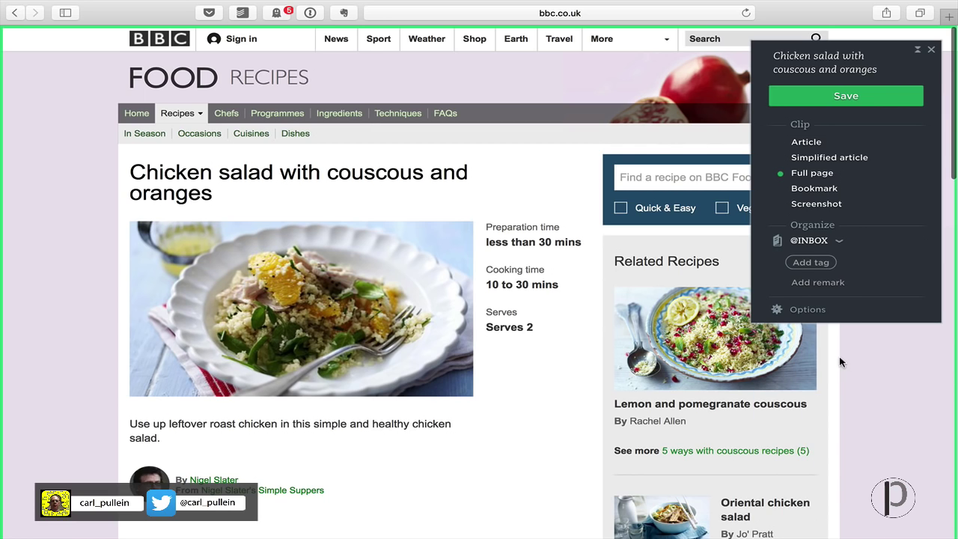
Step: Change the clip's destination notebook to RECIPES
click(836, 242)
scroll(838, 313, down, 2)
scroll(839, 313, down, 1)
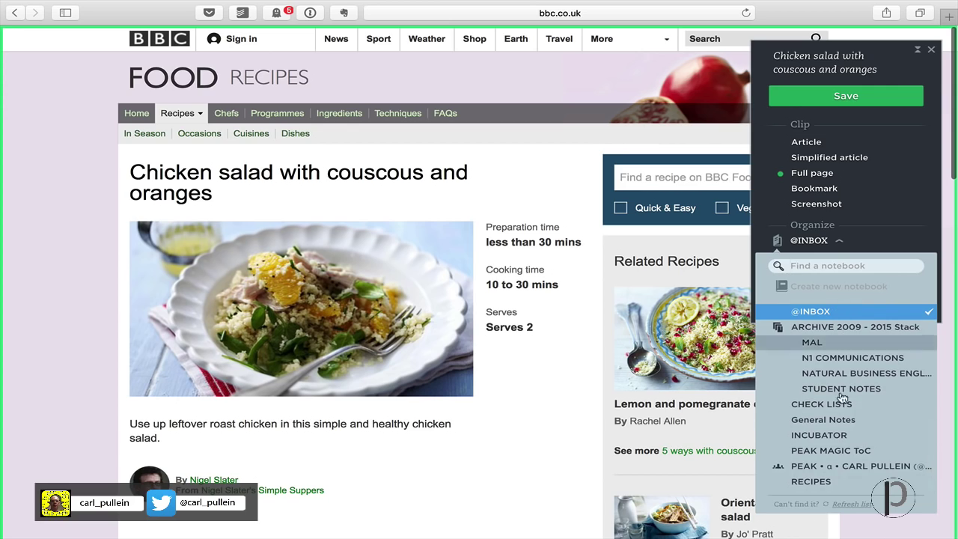
click(825, 487)
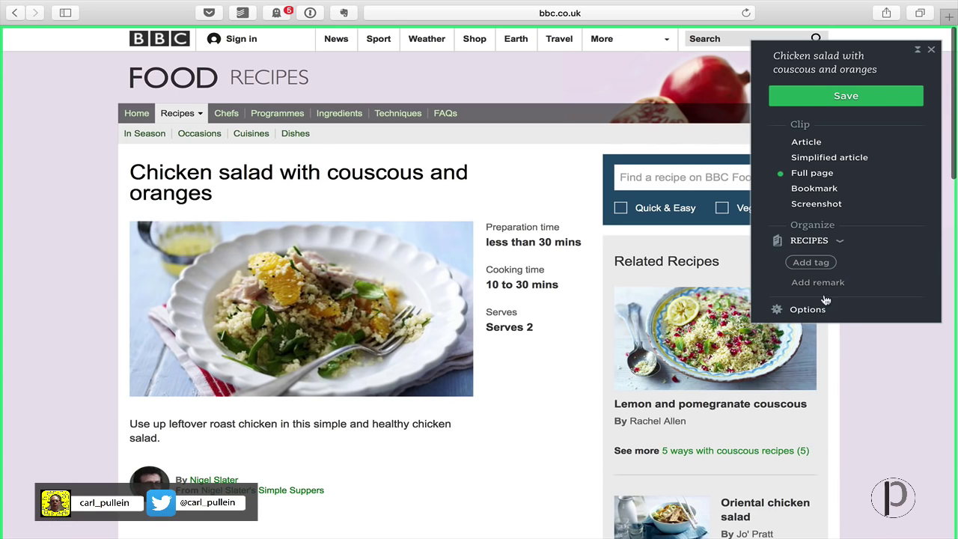
Step: Add the remark "This would be great for Saturday's lunch." to the clip
click(816, 262)
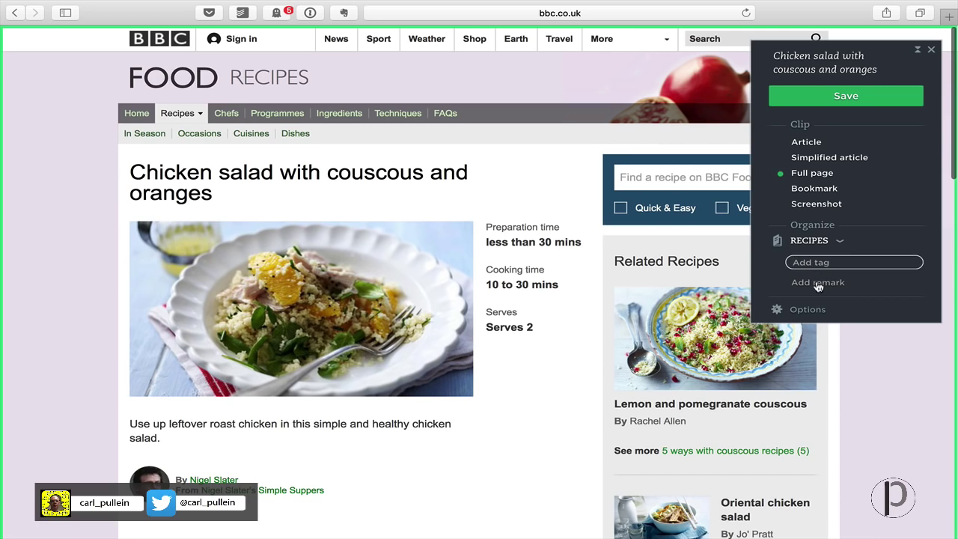
click(816, 283)
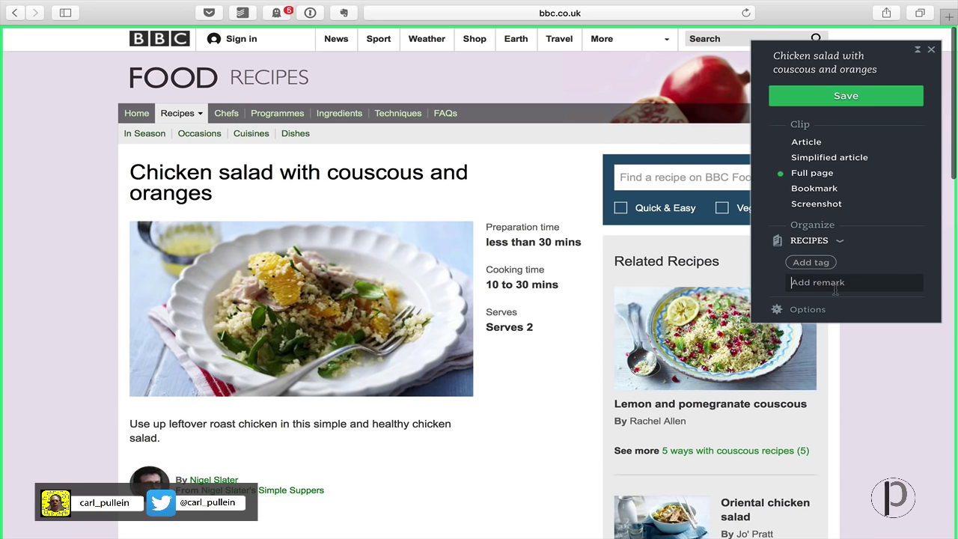
text(This would be great for)
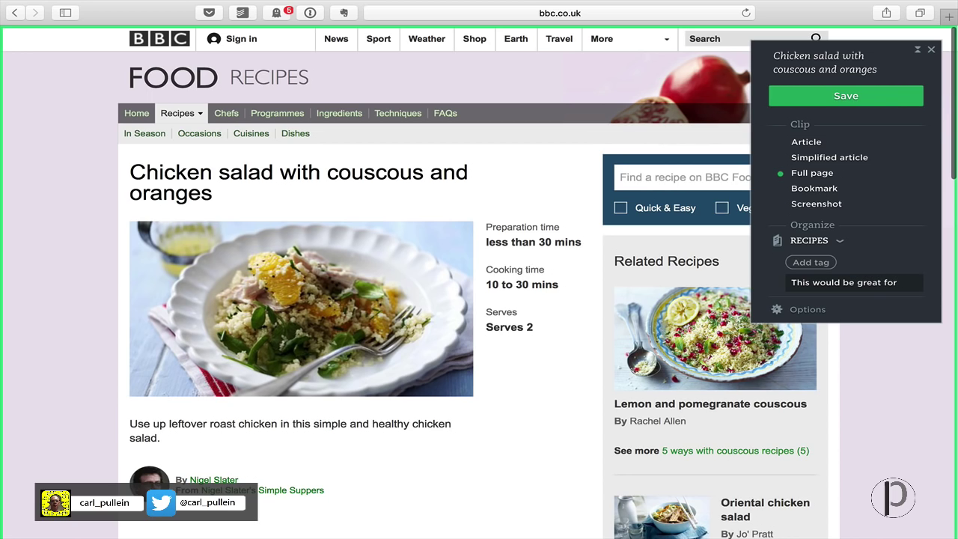
text(Saturday's lunch.)
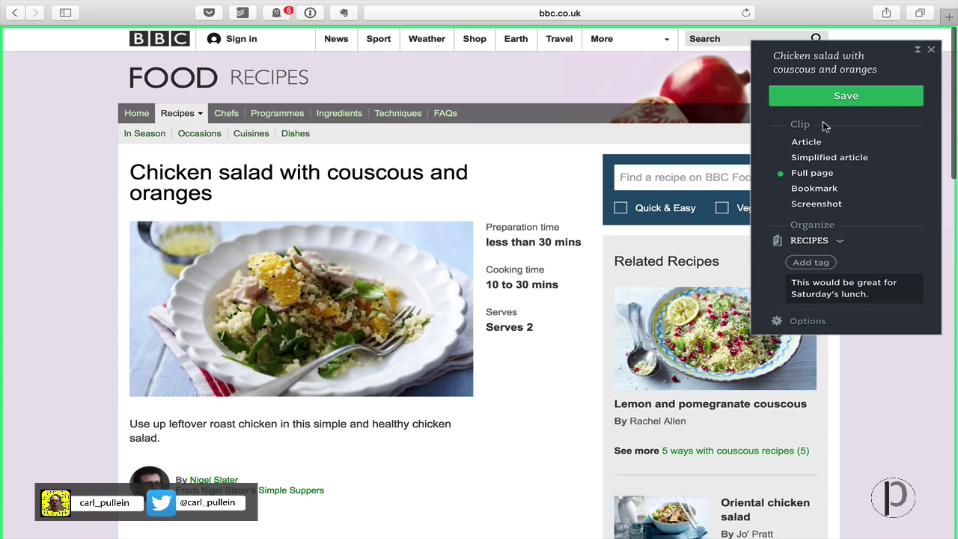
Step: Set the clip format to Simplified article and examine the ingredients and method in its preview
click(836, 159)
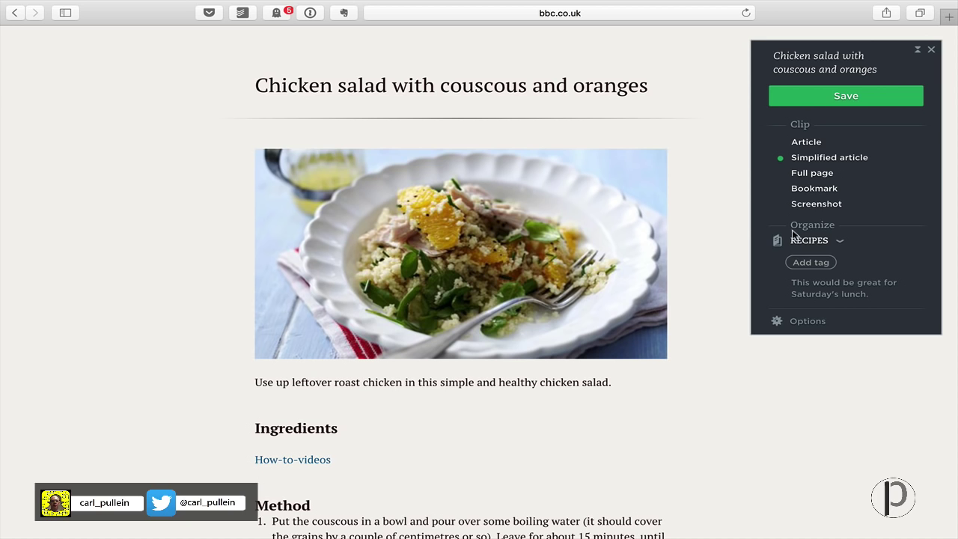
scroll(215, 350, down, 5)
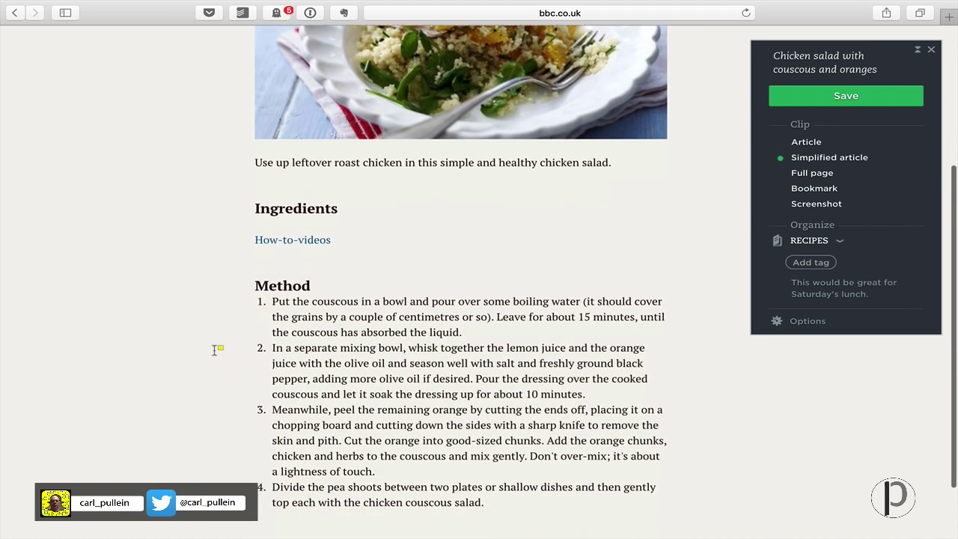
scroll(215, 350, up, 2)
scroll(215, 350, down, 2)
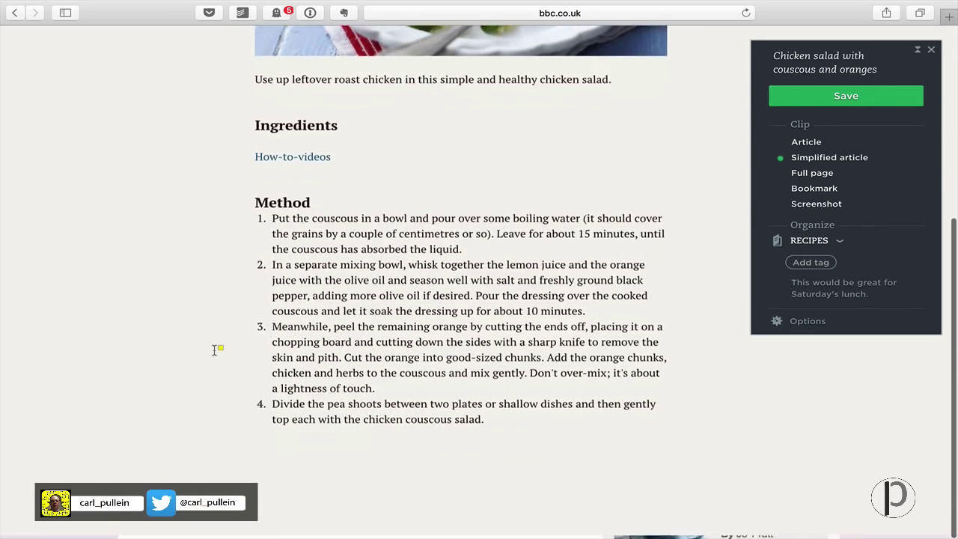
scroll(215, 350, up, 1)
scroll(215, 350, up, 5)
scroll(215, 350, down, 5)
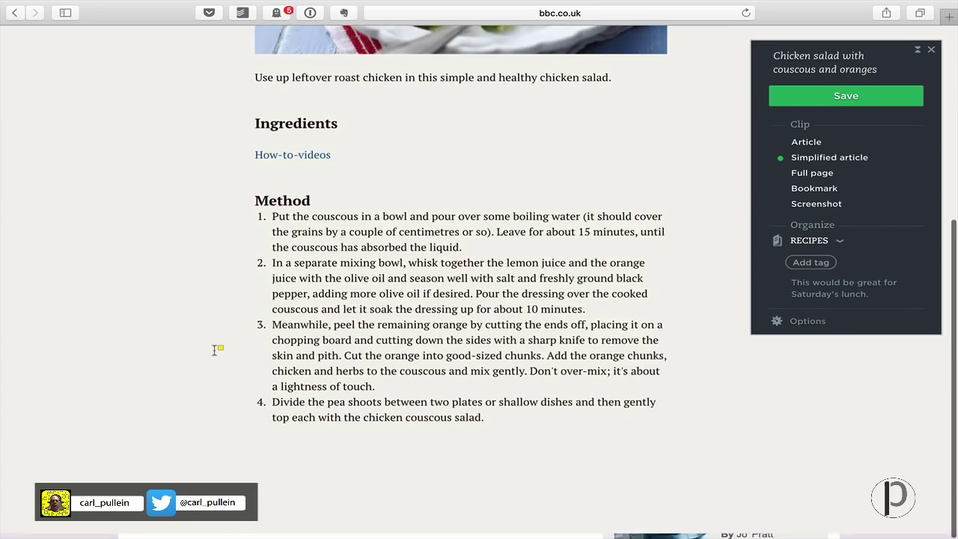
scroll(215, 350, up, 2)
scroll(215, 350, up, 1)
scroll(215, 350, down, 4)
scroll(215, 350, up, 5)
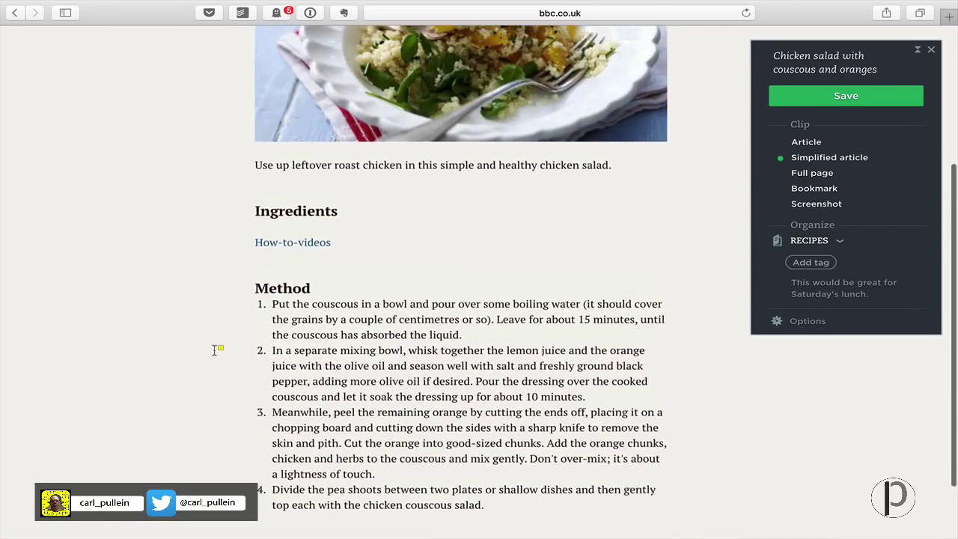
scroll(214, 351, down, 6)
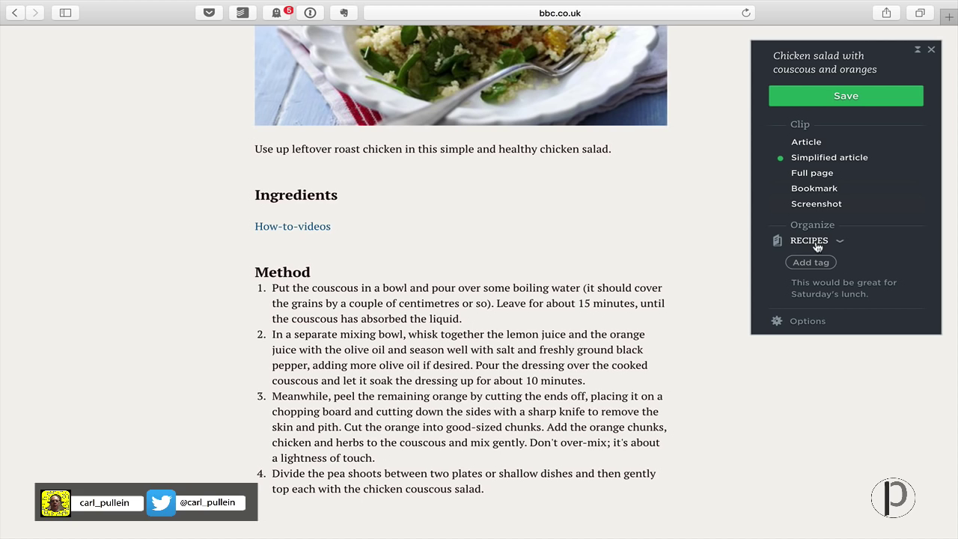
Step: Set the clip format to Full page and check the whole recipe, from the ingredients to the how-to videos
click(811, 172)
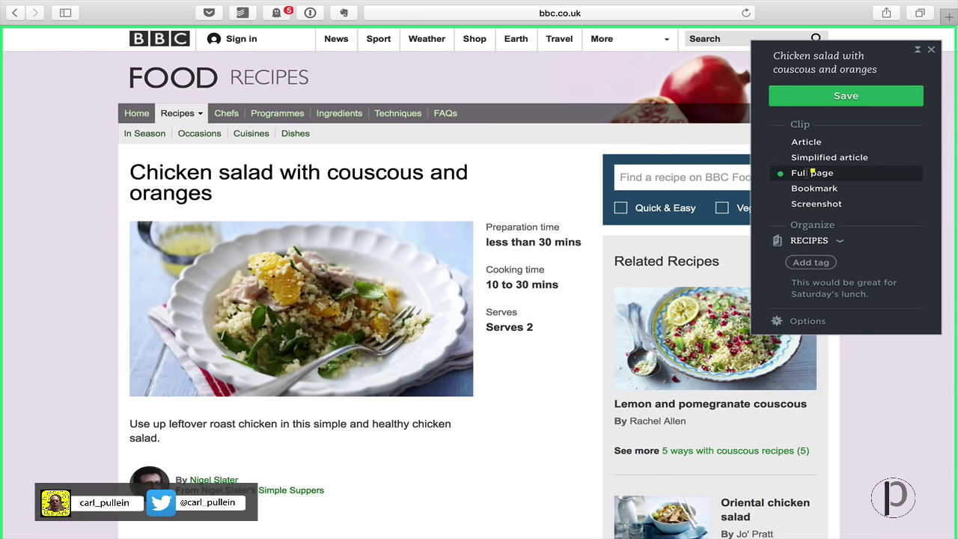
scroll(73, 238, down, 10)
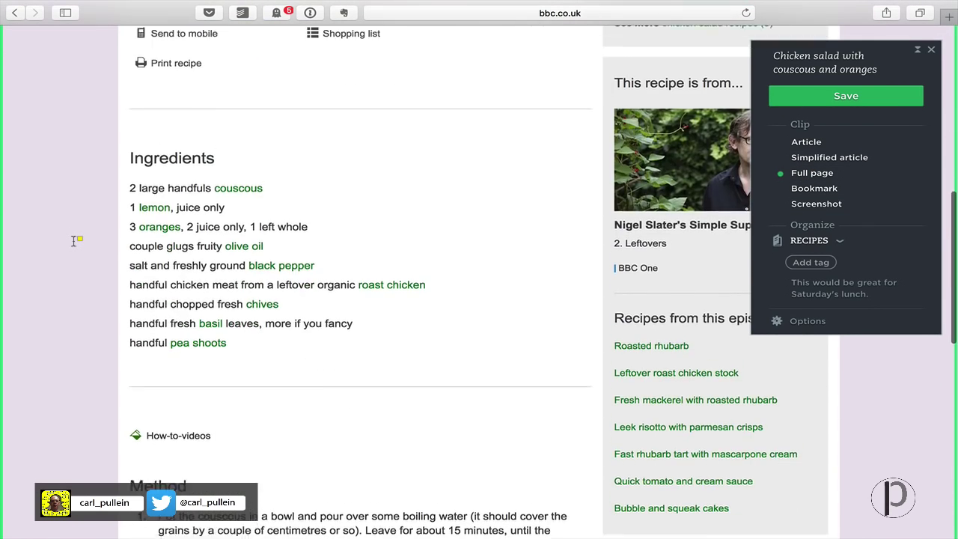
scroll(73, 240, up, 3)
scroll(217, 282, down, 3)
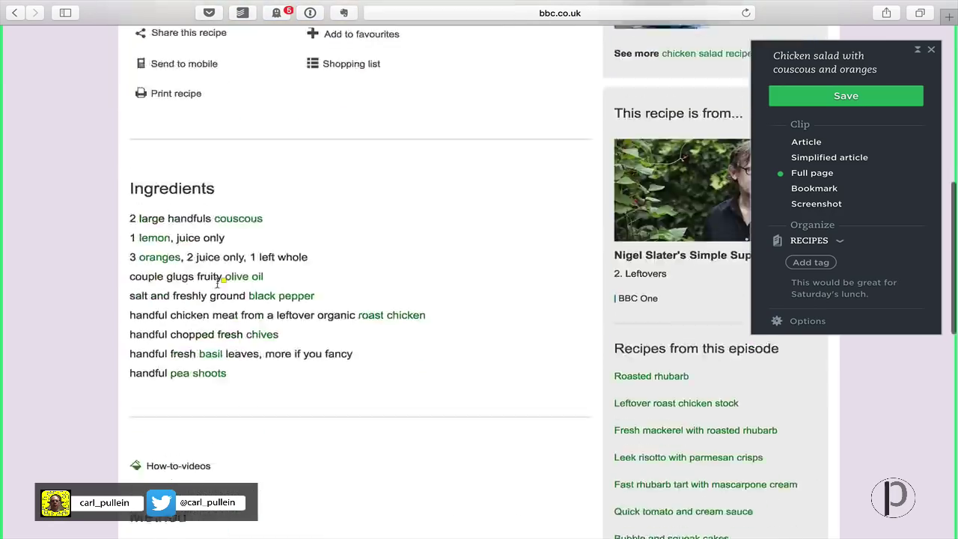
scroll(217, 282, down, 15)
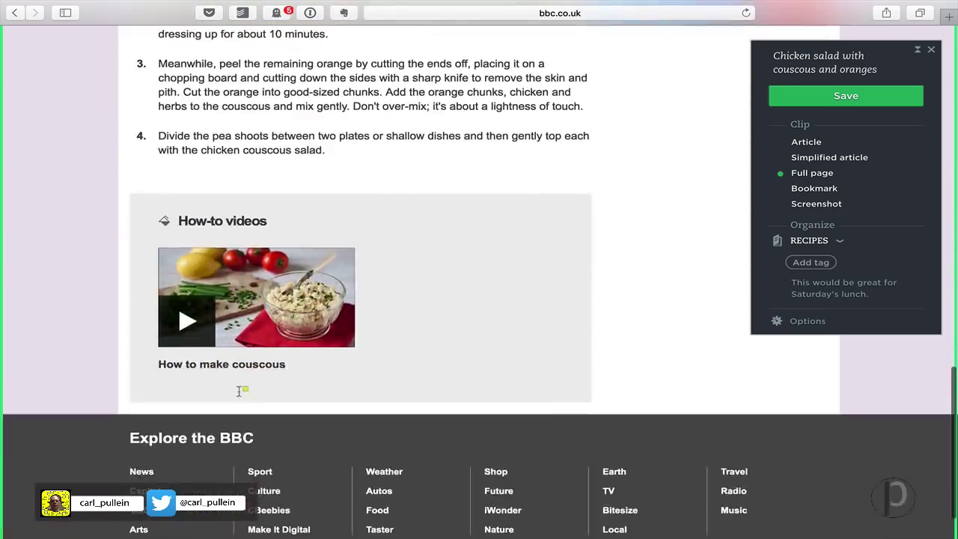
scroll(239, 390, up, 20)
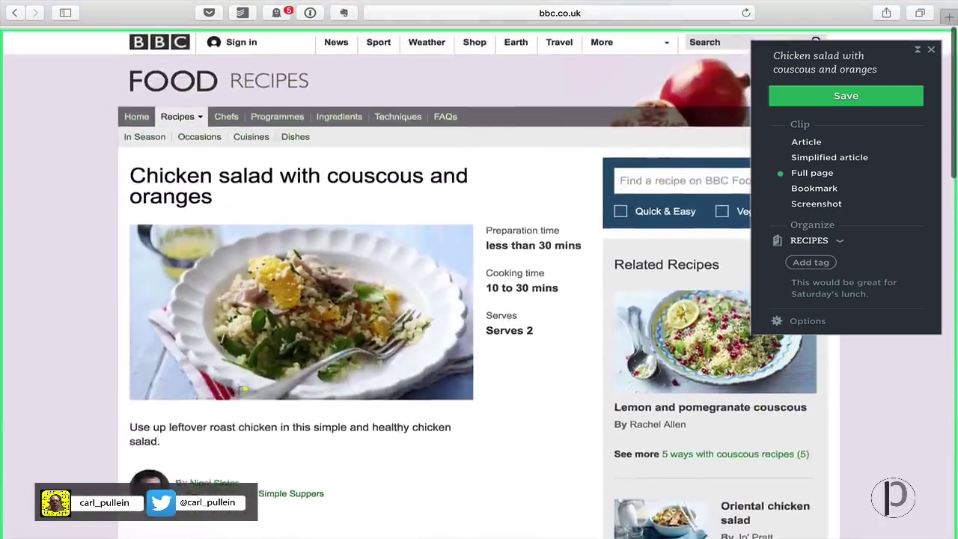
scroll(243, 388, down, 3)
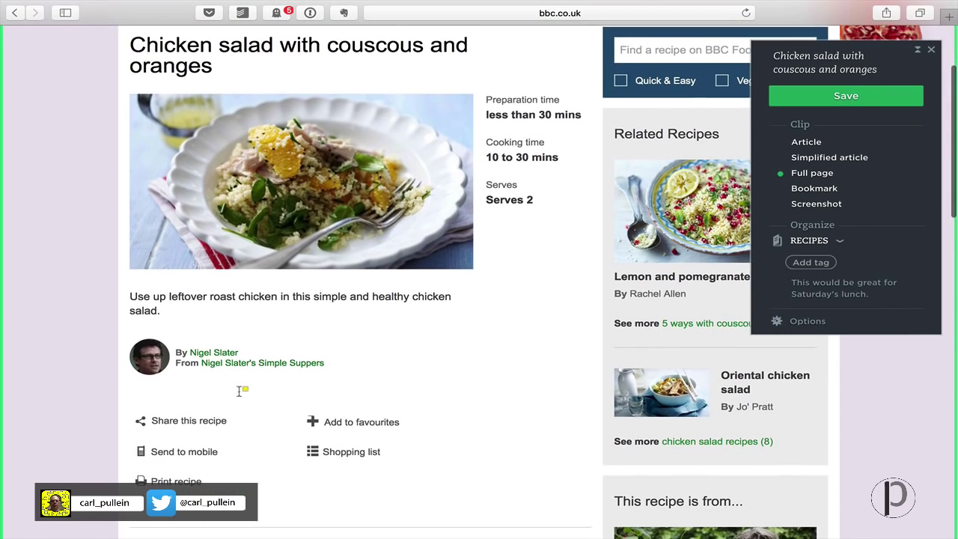
Step: Set the clip format to Screenshot and capture the region containing the recipe's title, photo, timings and short description
click(808, 207)
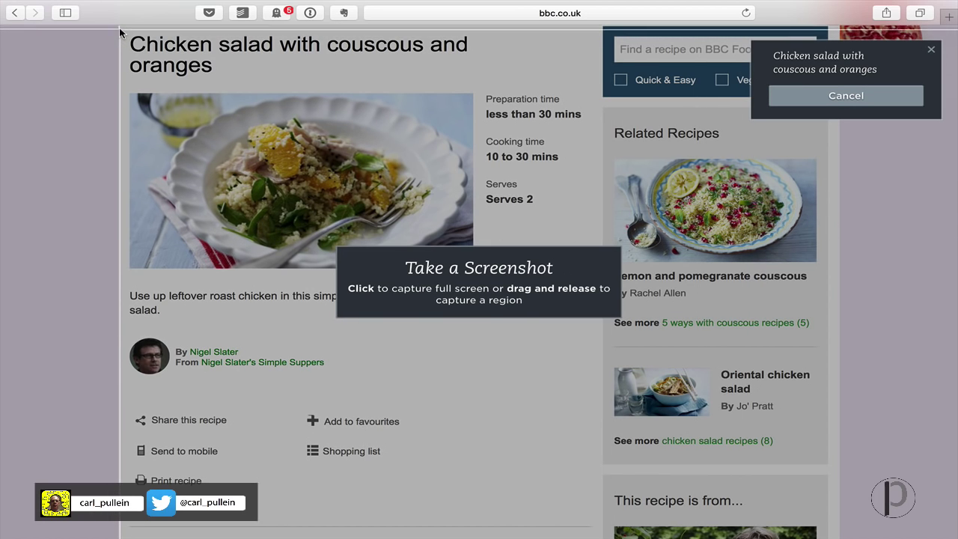
drag(120, 30, 602, 324)
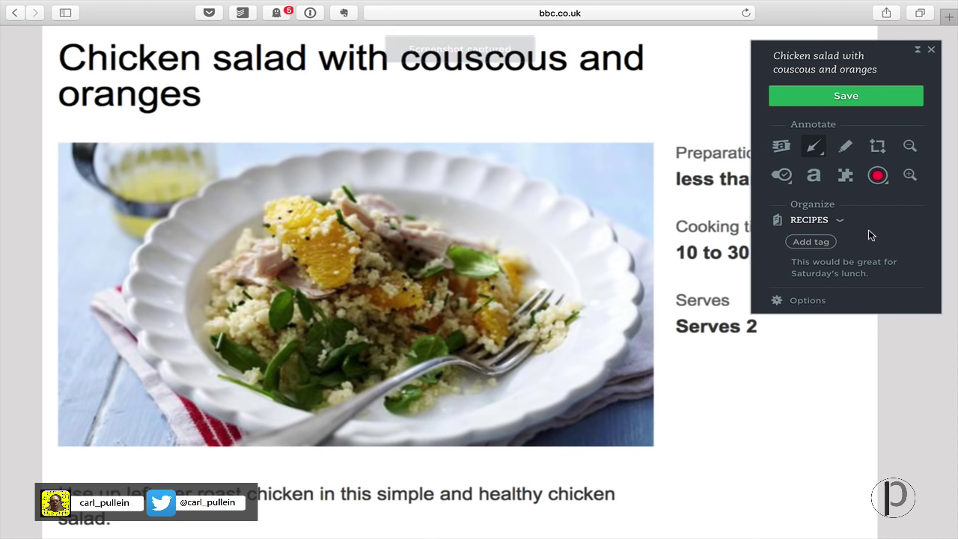
Step: Highlight the description below the photo in yellow on the captured screenshot and save the clip to the RECIPES notebook
click(781, 145)
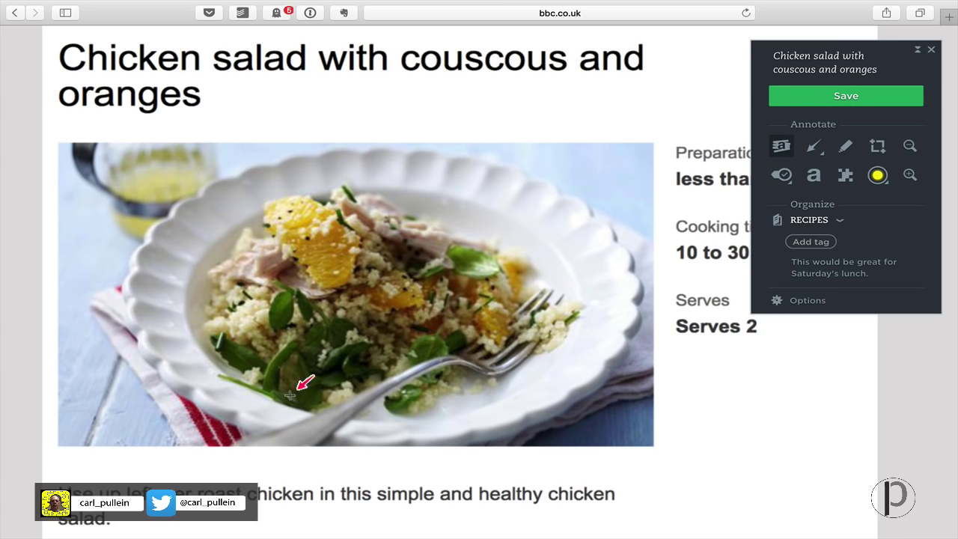
mouse_move(101, 526)
mouse_down()
mouse_move(133, 521)
mouse_move(113, 525)
mouse_up()
mouse_move(239, 527)
mouse_down()
mouse_move(282, 500)
mouse_move(371, 509)
mouse_move(515, 494)
mouse_up()
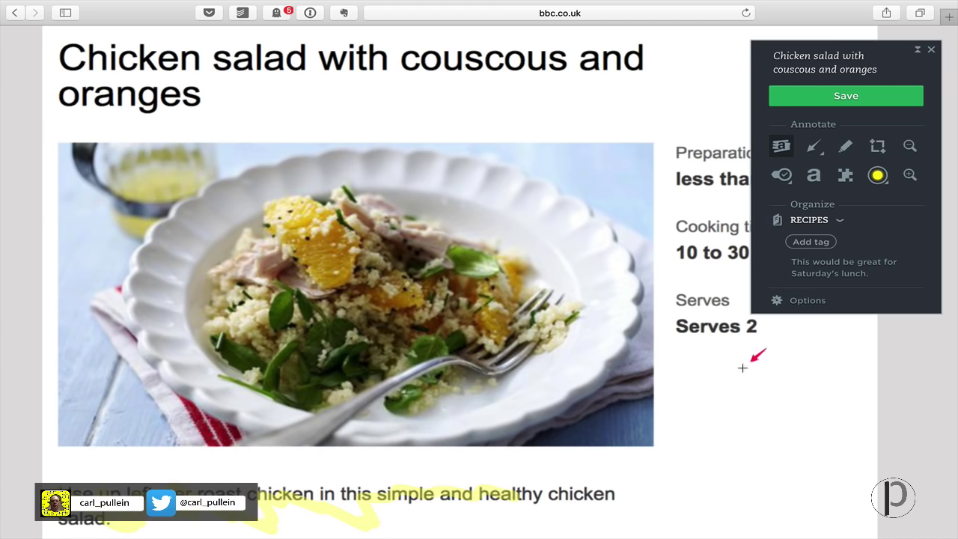
click(846, 97)
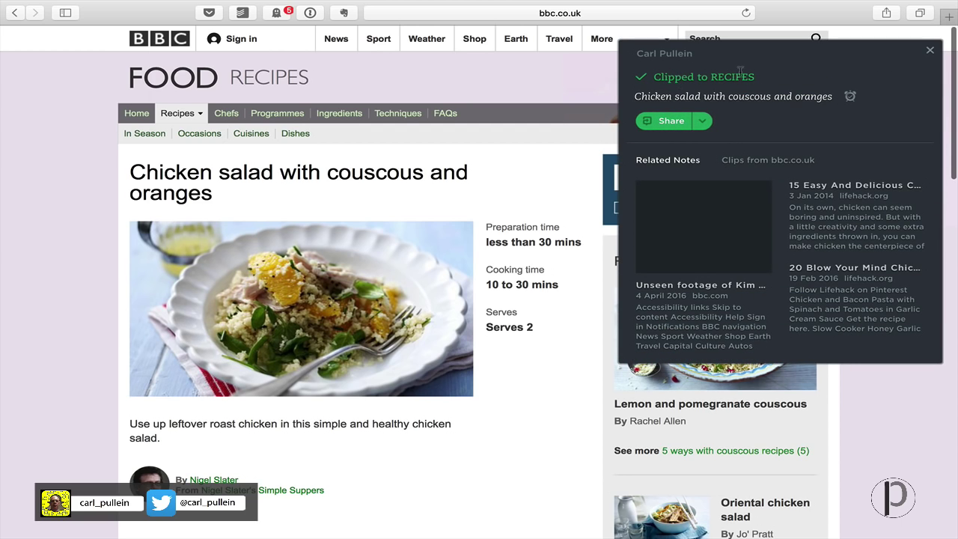
Step: Dismiss the clip confirmation and start a new clip of the chicken salad recipe in the Simplified article format
click(929, 50)
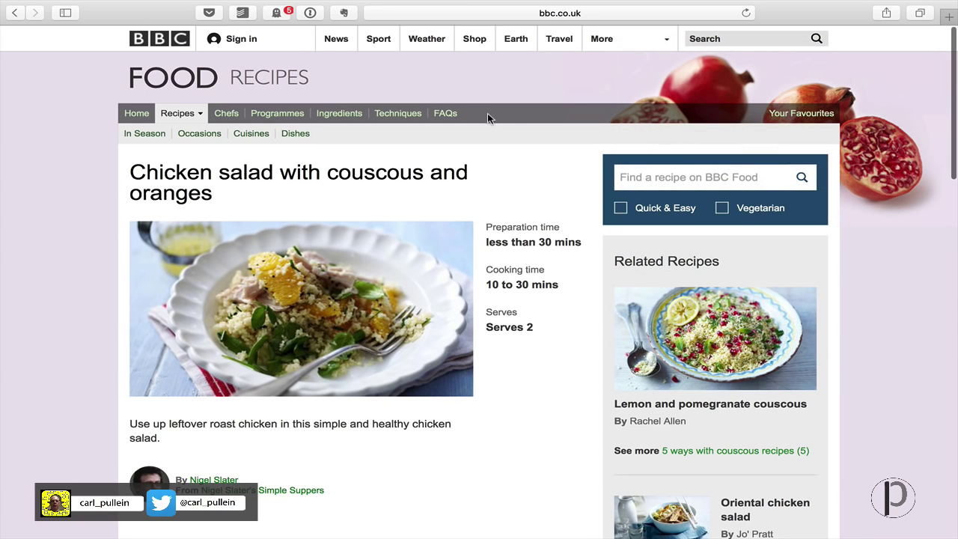
click(346, 14)
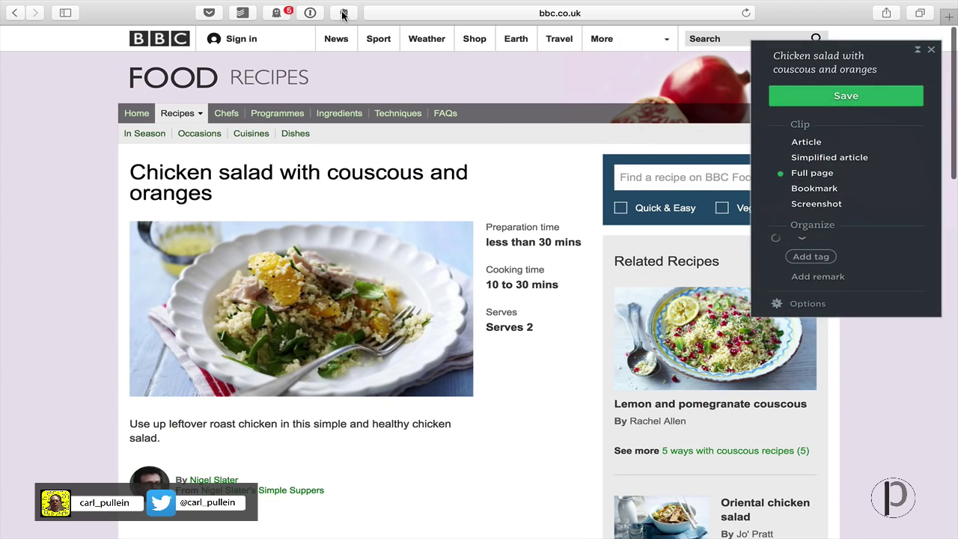
click(806, 158)
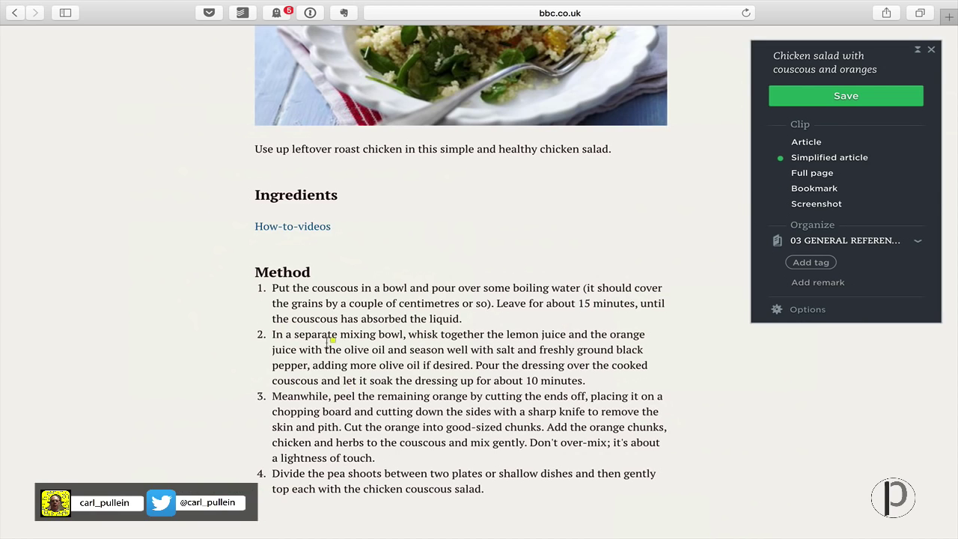
scroll(321, 304, up, 5)
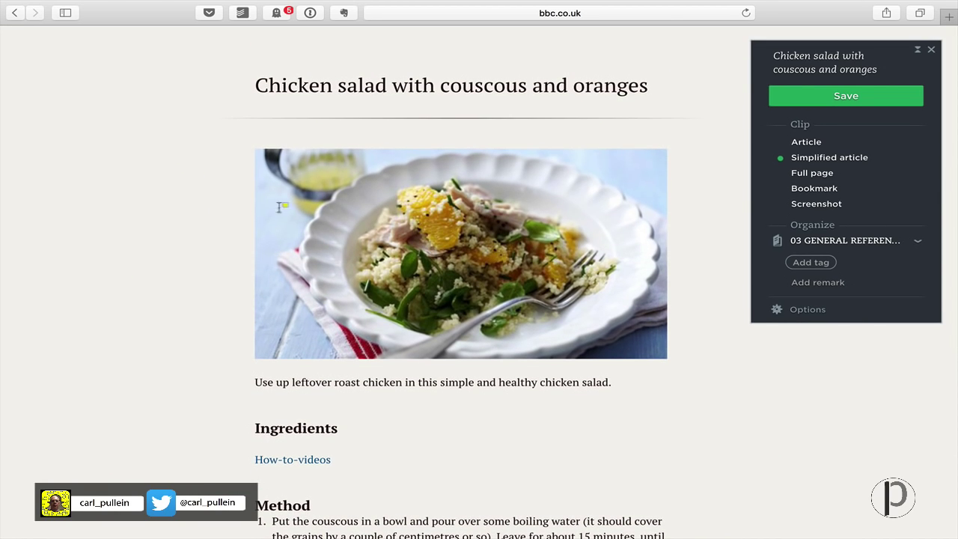
scroll(298, 404, down, 5)
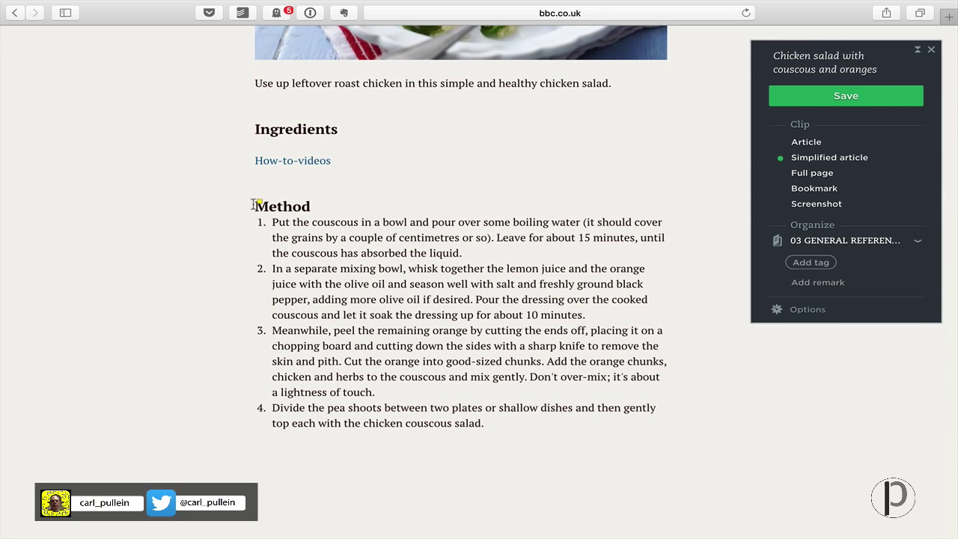
Step: Highlight the Method heading with its first instruction, the fourth instruction and the Ingredients heading in the simplified article
mouse_move(252, 202)
mouse_down()
mouse_move(331, 238)
mouse_move(469, 248)
mouse_move(452, 248)
mouse_up()
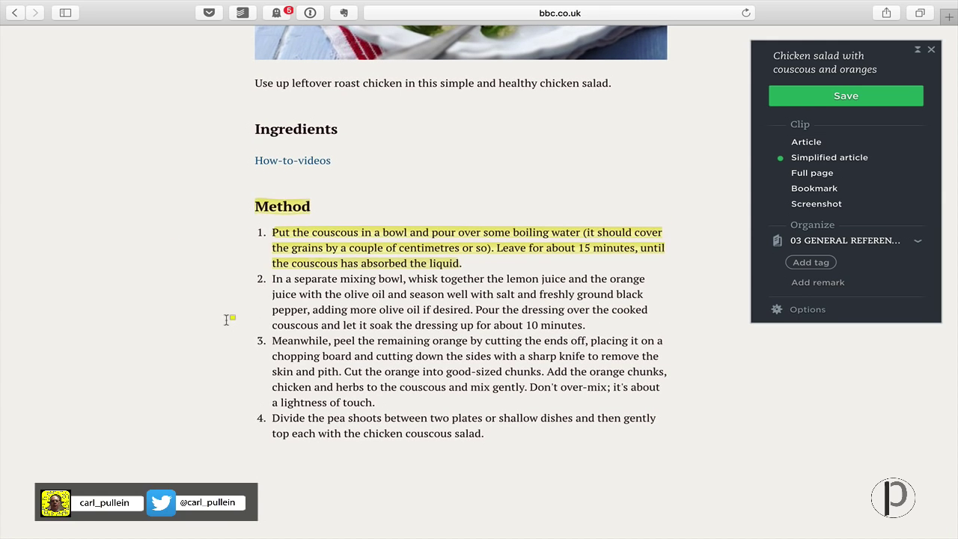
drag(273, 410, 562, 435)
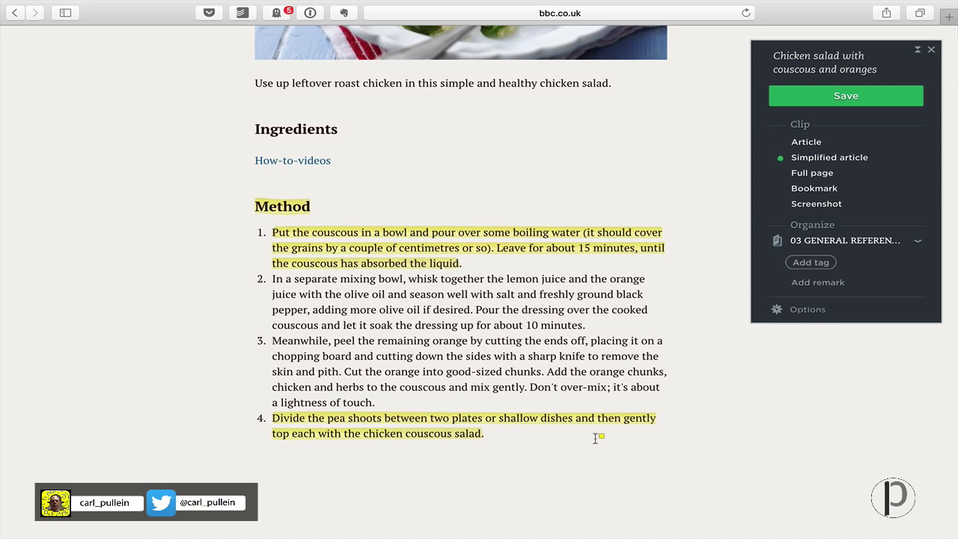
scroll(595, 438, up, 5)
scroll(598, 439, down, 5)
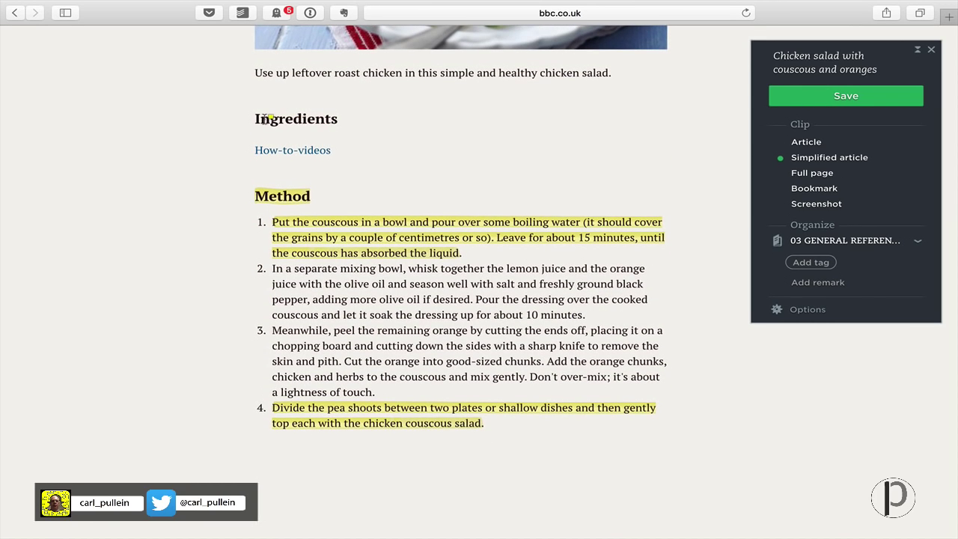
drag(254, 118, 346, 120)
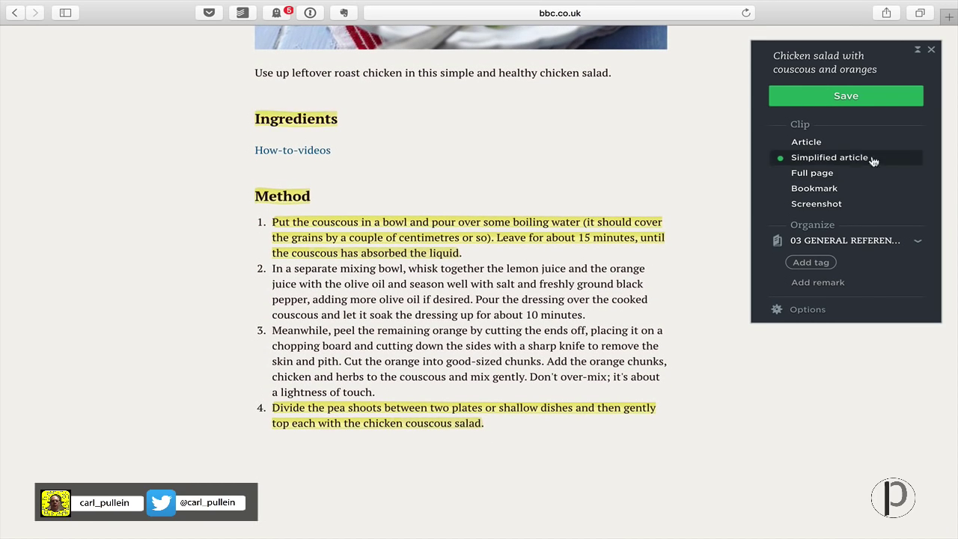
Step: Set the clip format to Article and check the recipe preview from the photo through the ingredients to the method
click(805, 141)
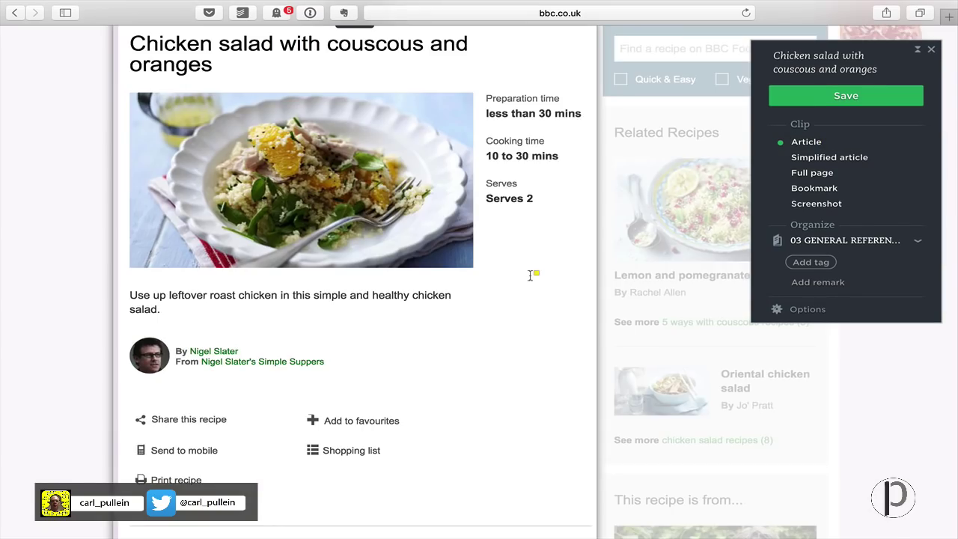
scroll(530, 274, down, 3)
scroll(529, 274, down, 10)
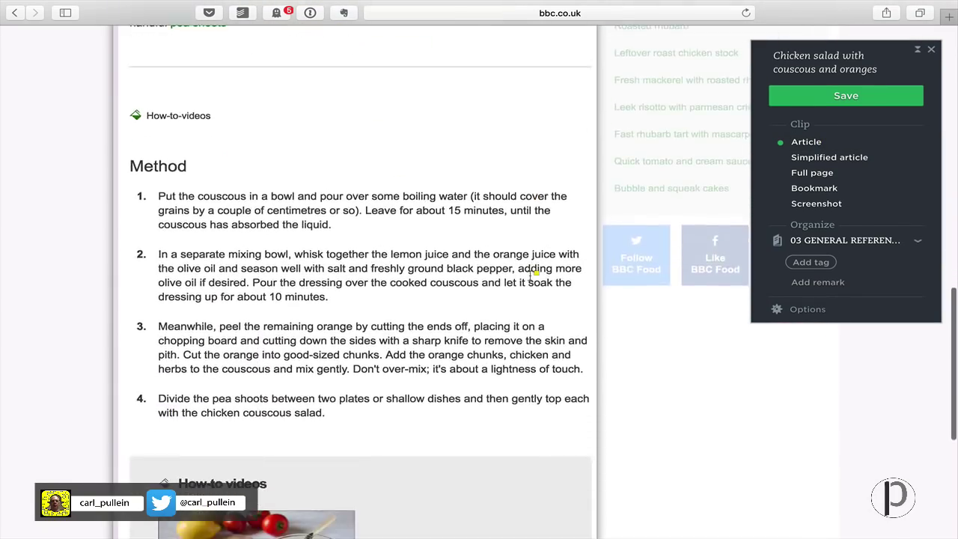
scroll(530, 275, up, 10)
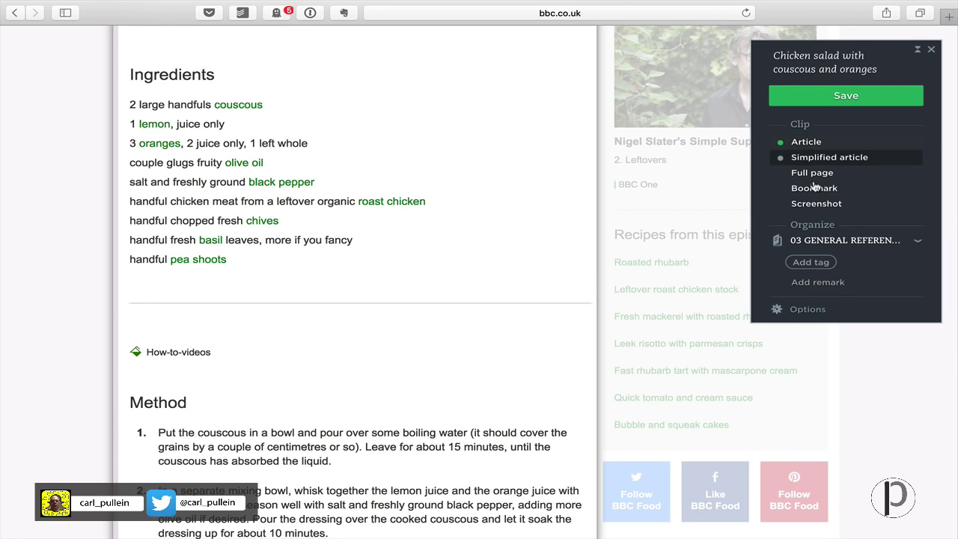
Step: Highlight the couscous, olive oil and chives ingredients in a Full page clip and save it to the 03 GENERAL REFERENCE - PERSONAL notebook
click(812, 172)
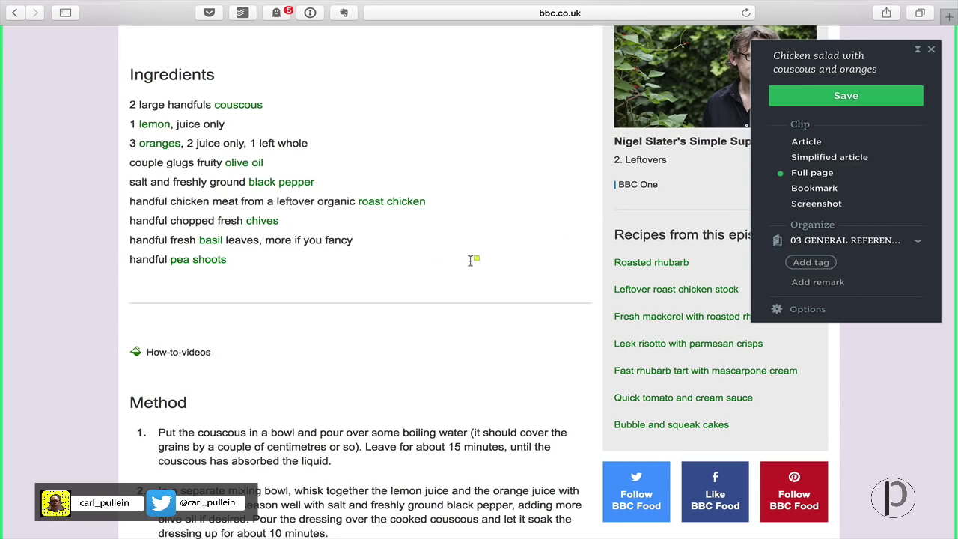
scroll(387, 282, down, 3)
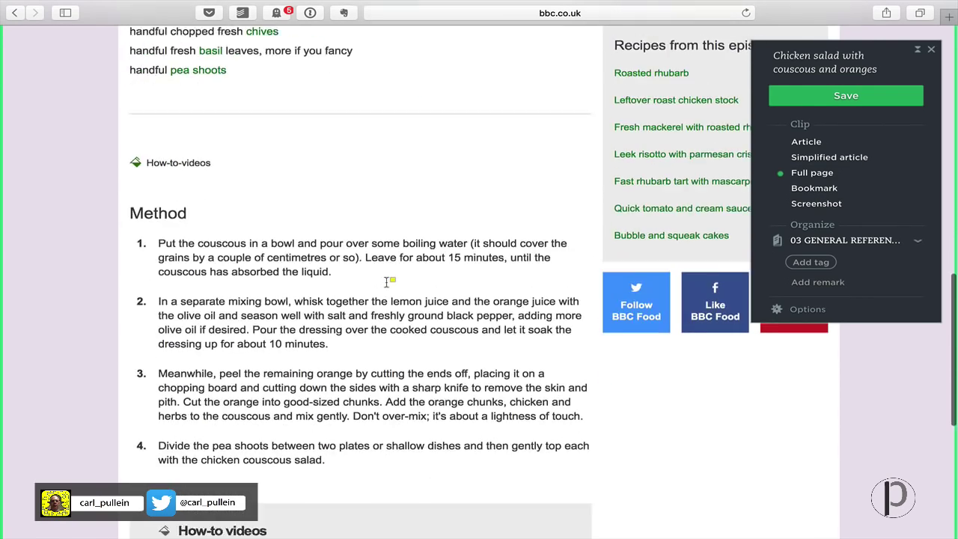
scroll(386, 282, up, 4)
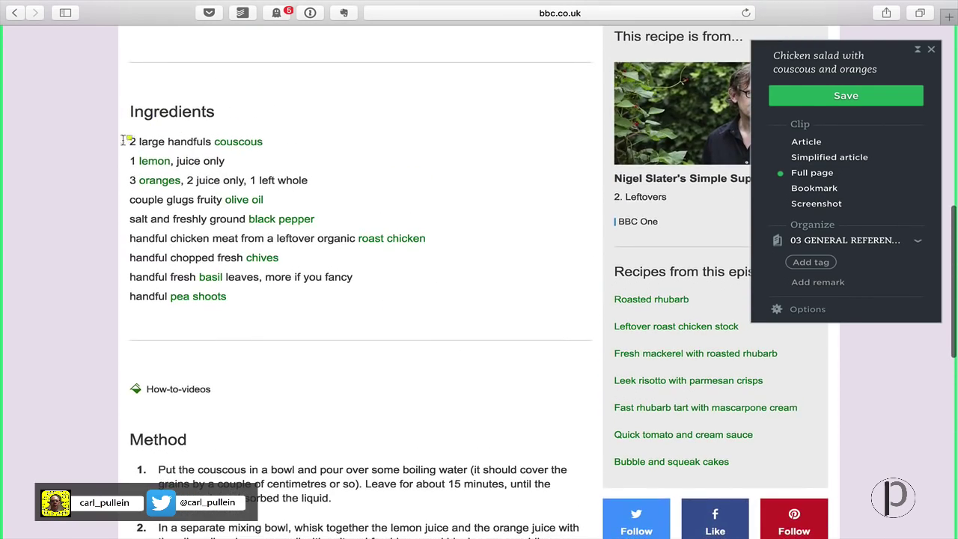
drag(129, 140, 255, 143)
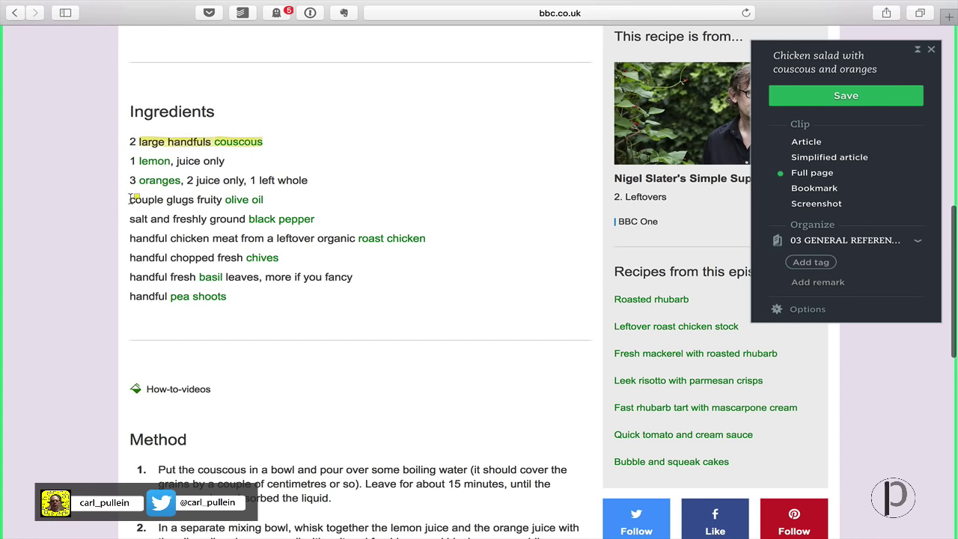
drag(130, 199, 272, 199)
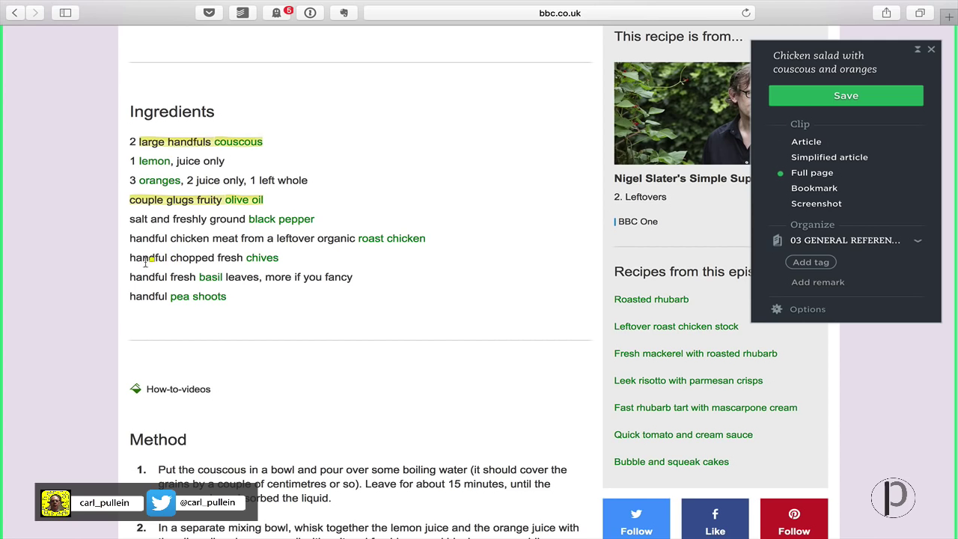
drag(127, 256, 287, 256)
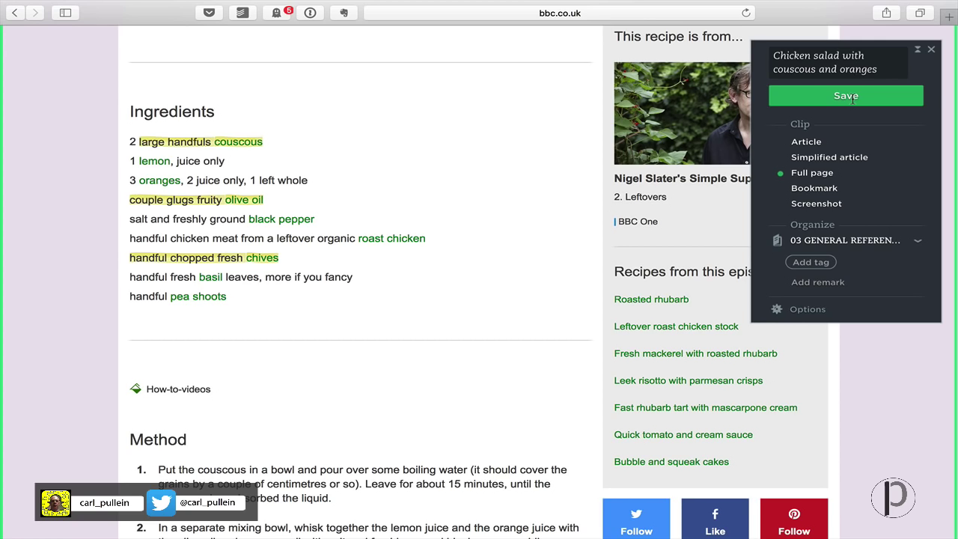
double_click(857, 69)
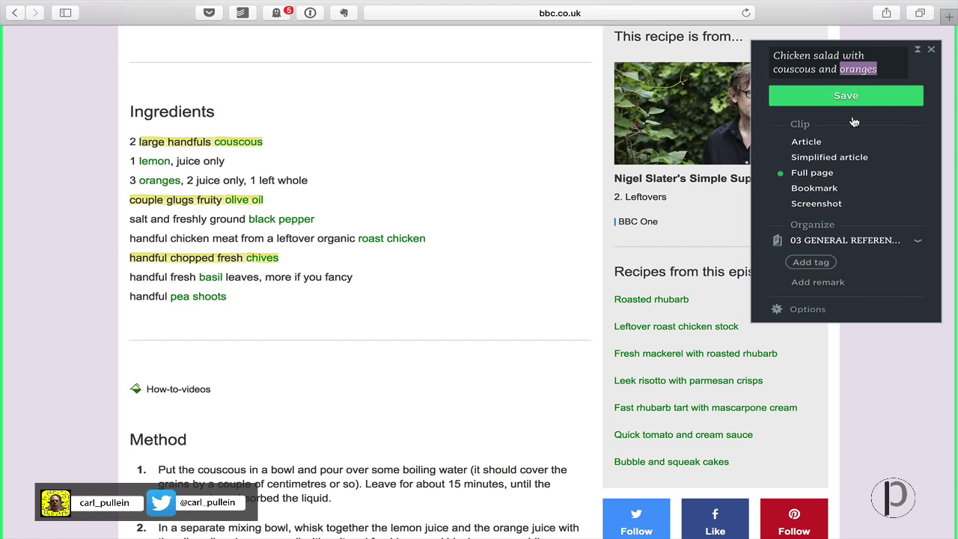
click(851, 102)
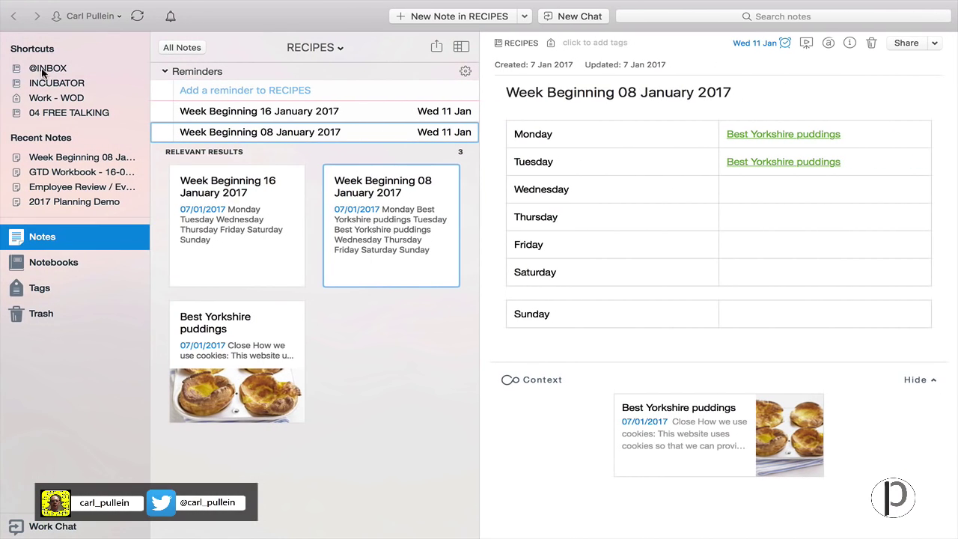
Step: Switch to Evernote, open the RECIPES notebook and sync it to bring in the clipped recipe
click(43, 68)
click(53, 263)
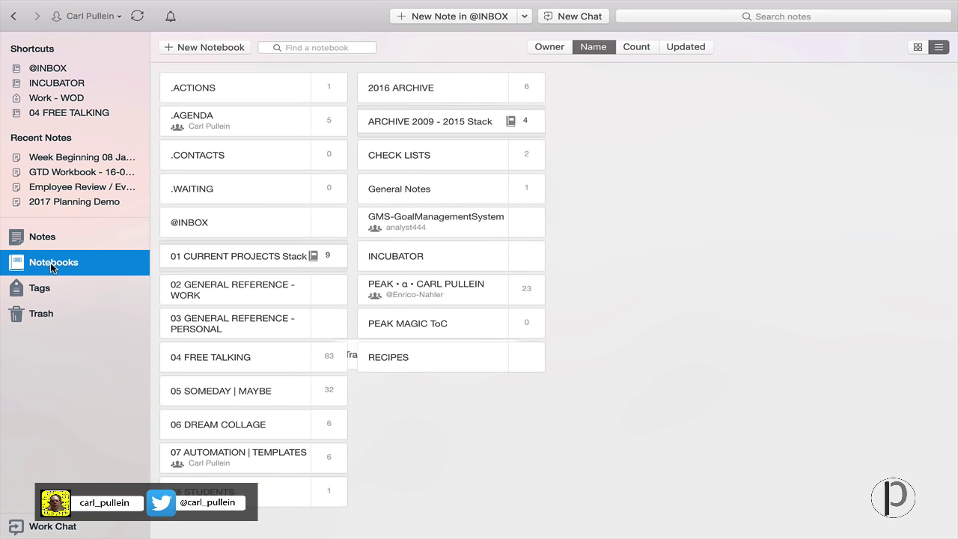
click(413, 362)
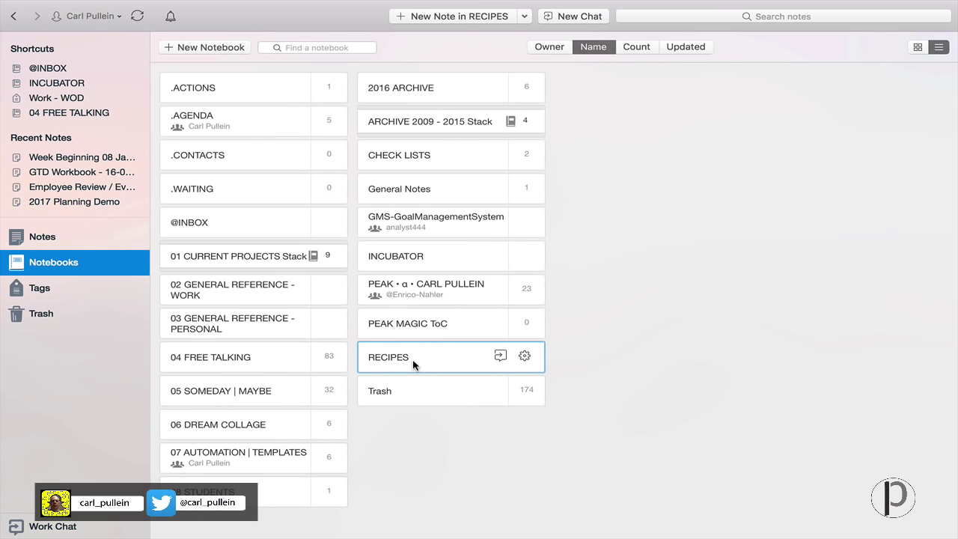
double_click(413, 363)
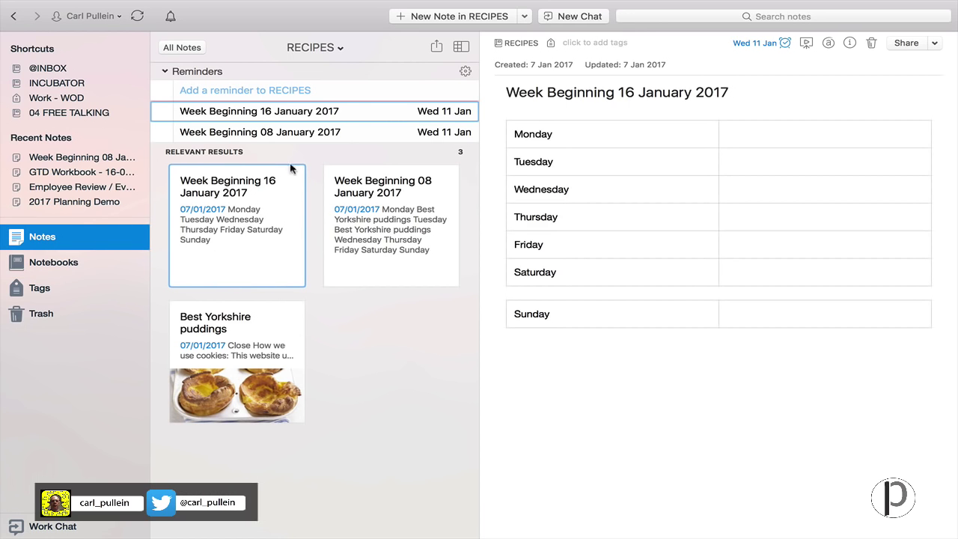
click(137, 15)
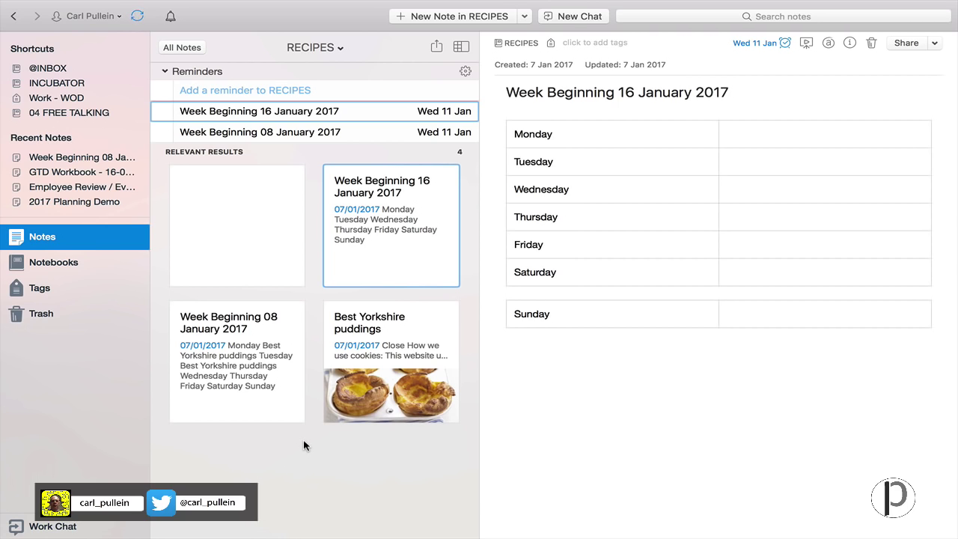
Step: Review the remark and the highlighted screenshot in the clipped chicken salad note and sync the notes again
click(216, 249)
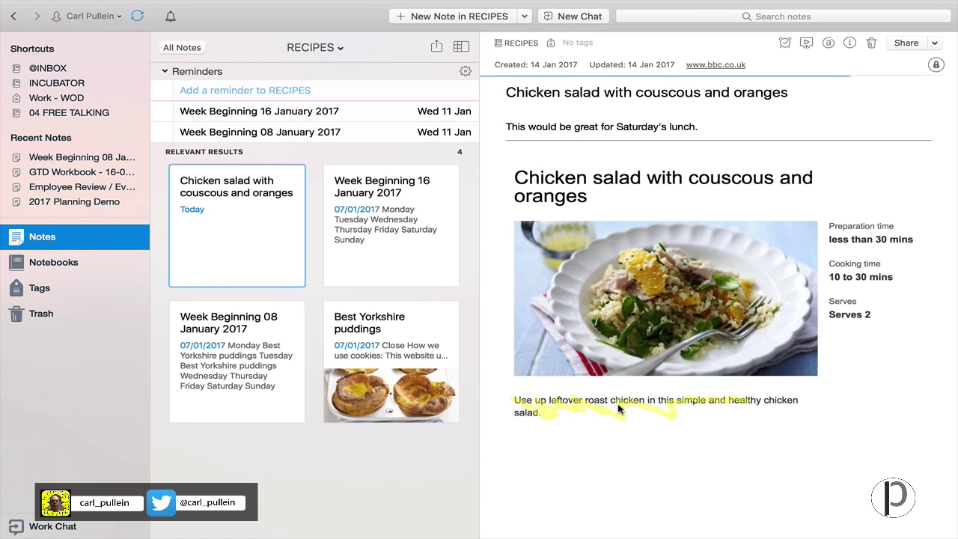
scroll(608, 419, down, 1)
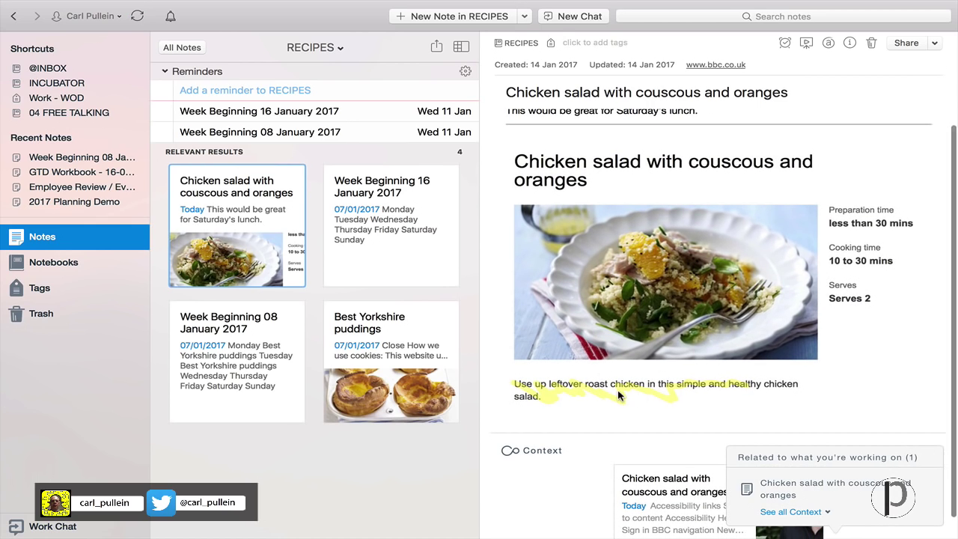
click(137, 17)
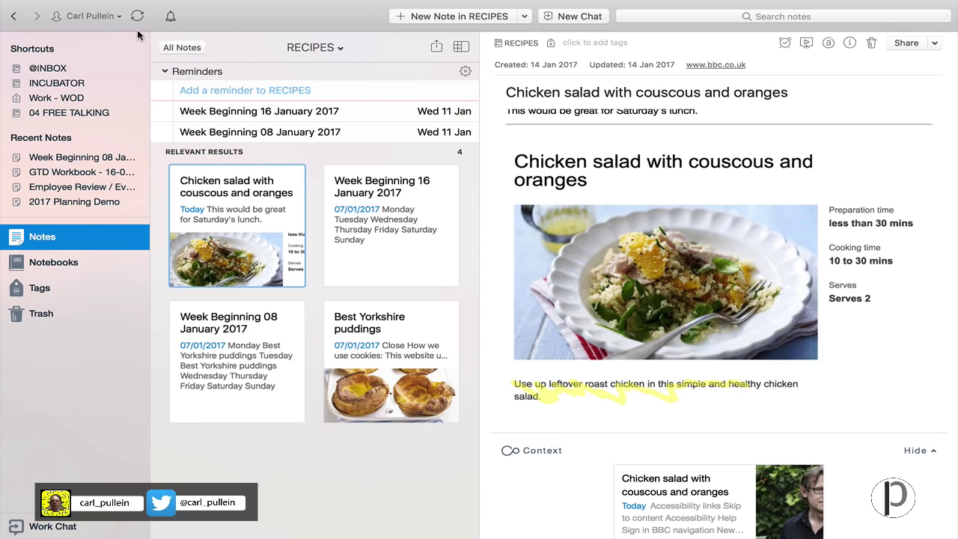
click(165, 72)
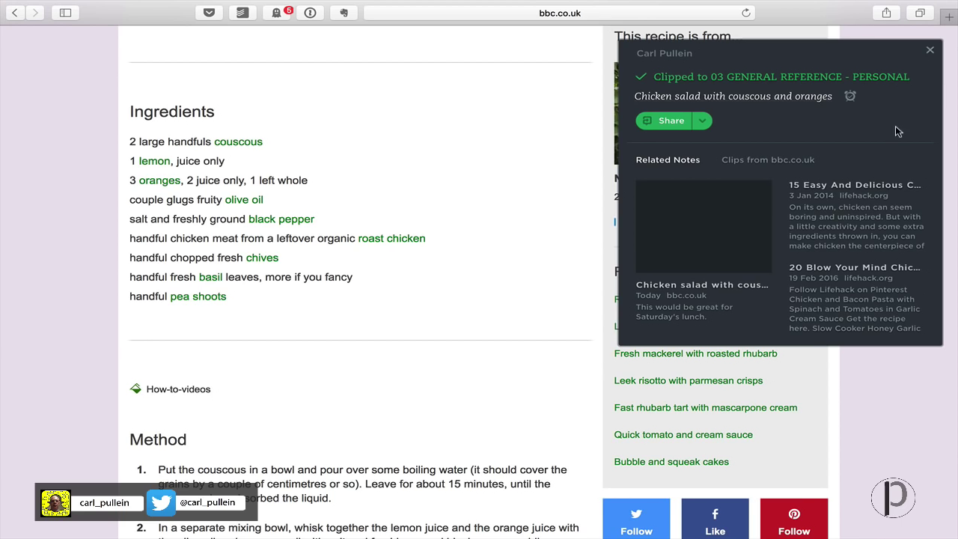
Step: Return to the recipe page in Safari, dismiss the clip confirmation and open the CapX website from the favourites
click(577, 130)
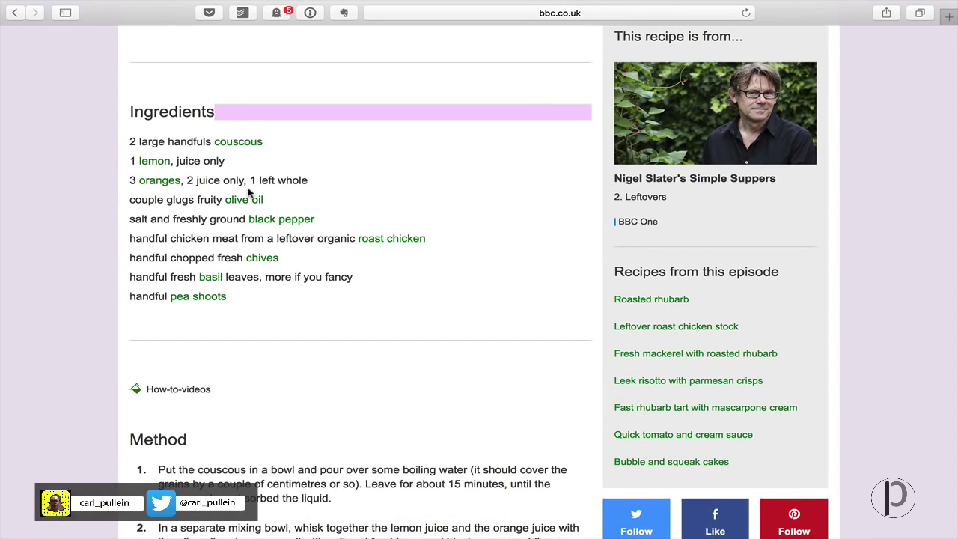
scroll(153, 201, up, 10)
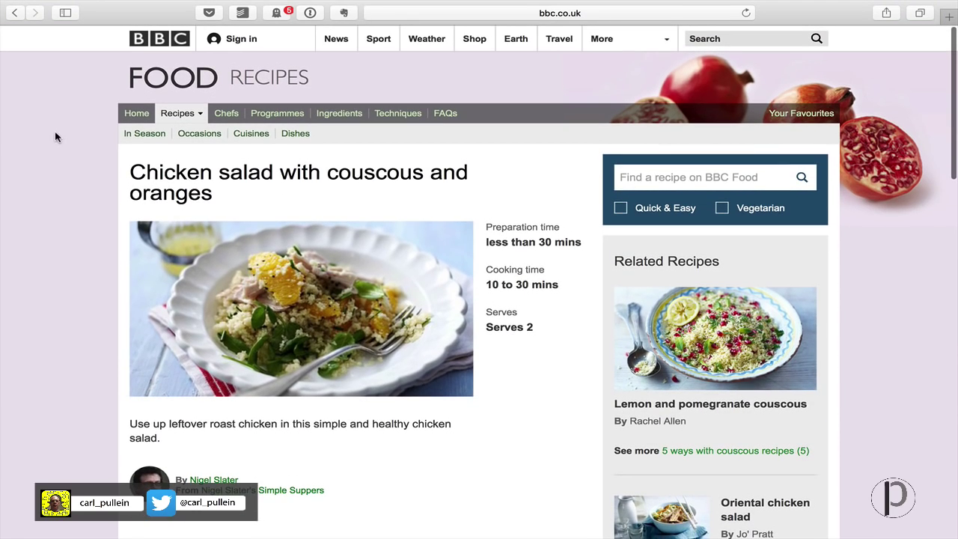
click(482, 10)
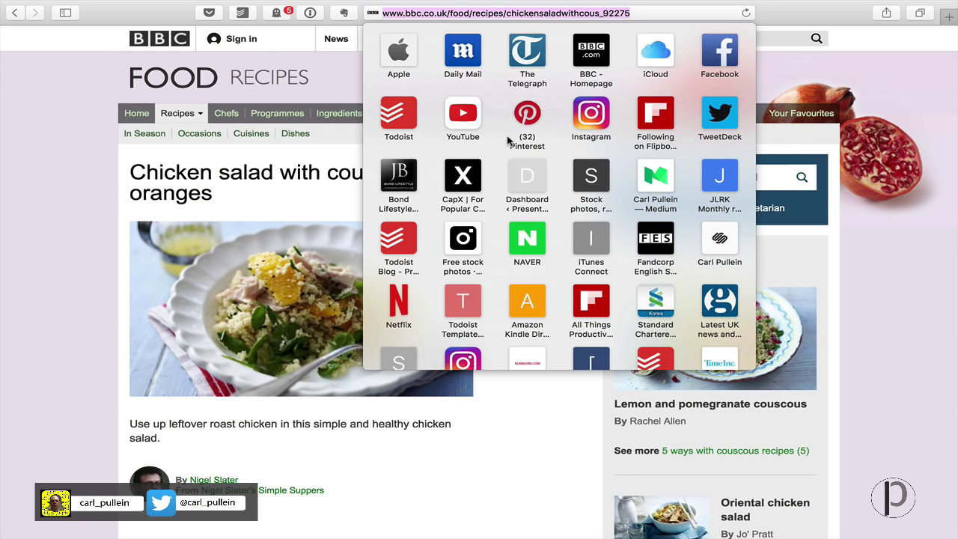
scroll(507, 140, down, 3)
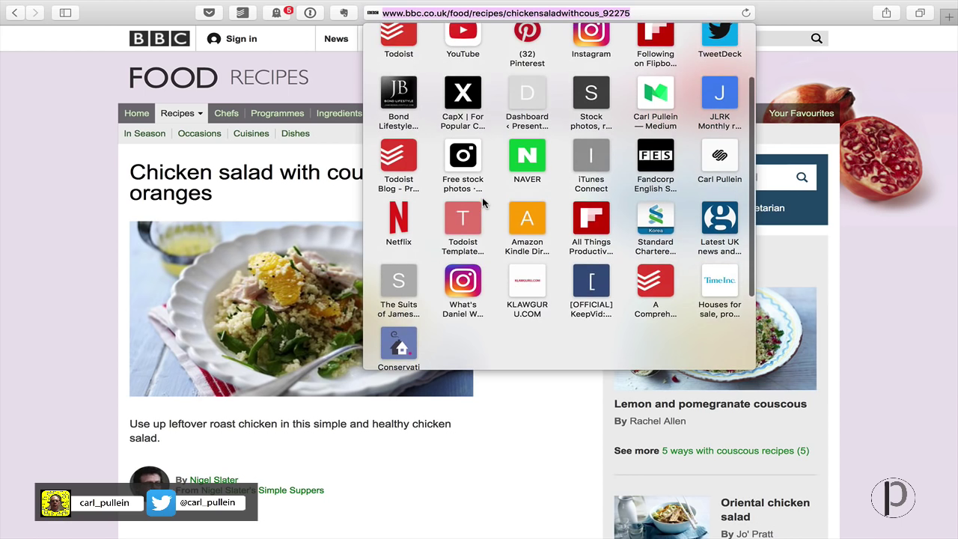
scroll(482, 202, up, 2)
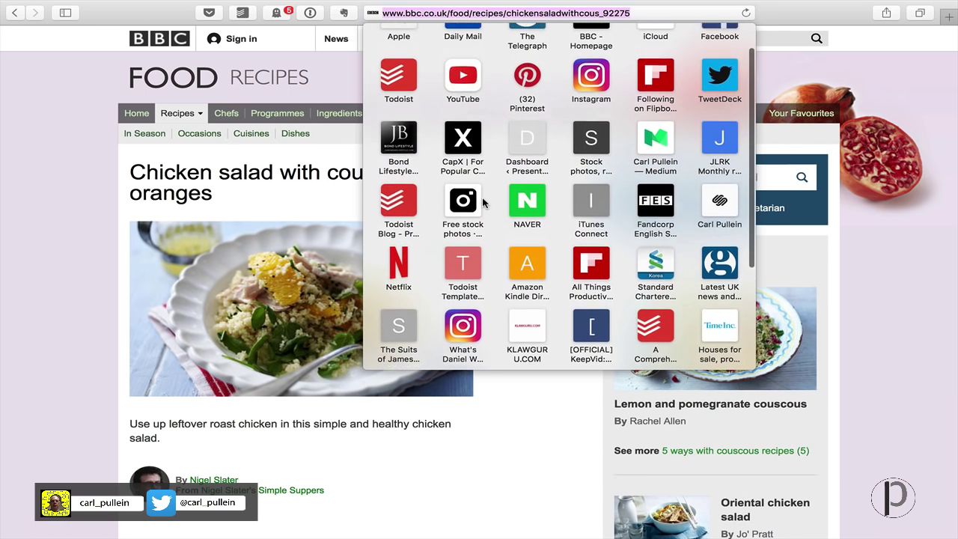
click(483, 202)
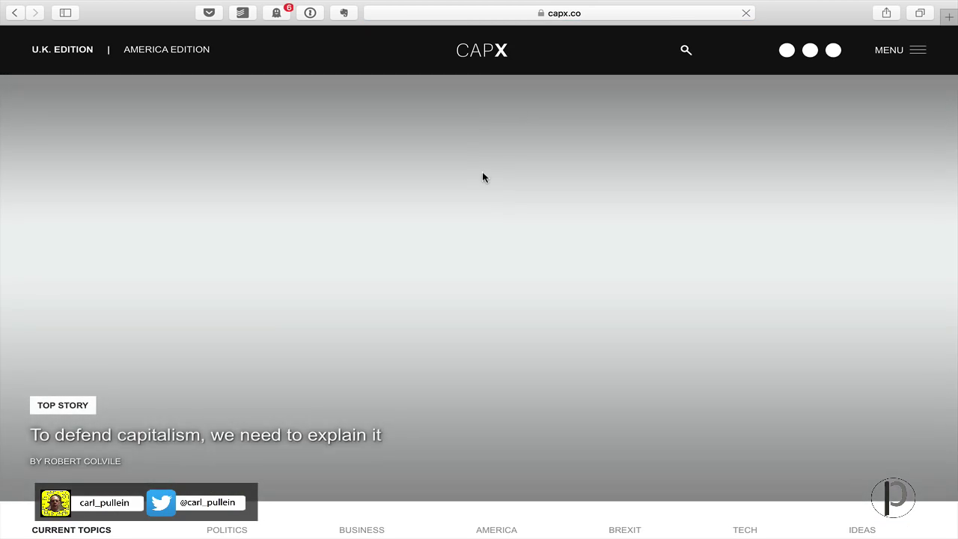
scroll(427, 282, down, 10)
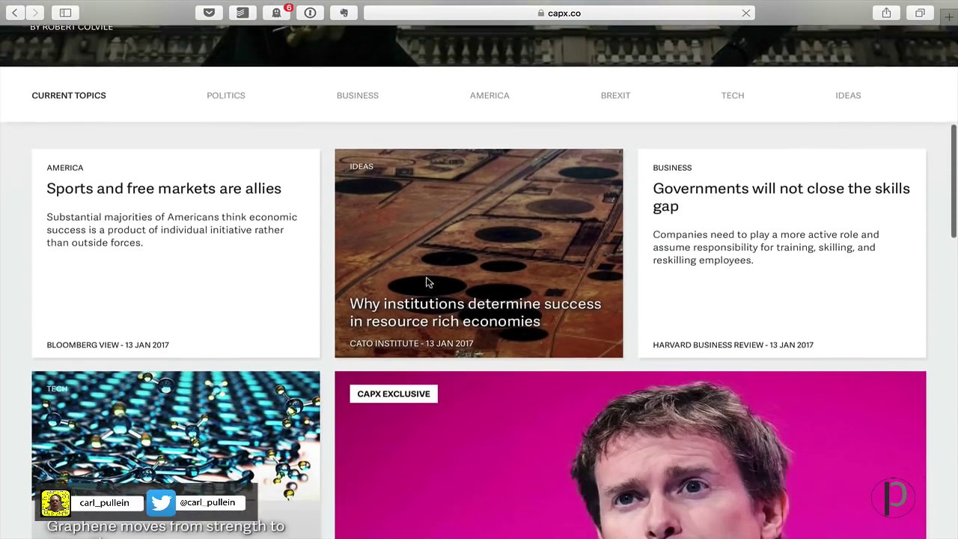
Step: Open the Business article "Governments will not close the skills gap", continue past the Harvard Business Review splash page and skim the article
scroll(428, 284, up, 4)
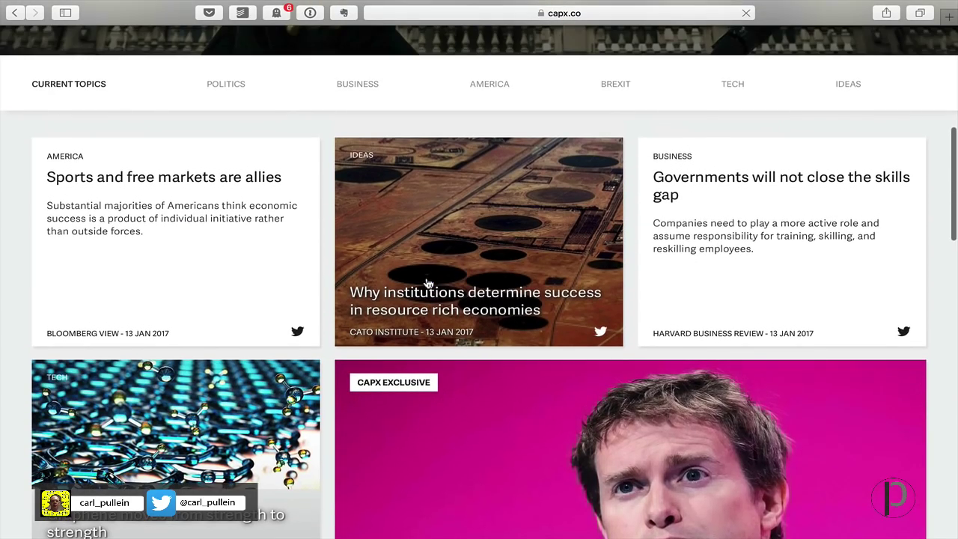
scroll(220, 289, down, 1)
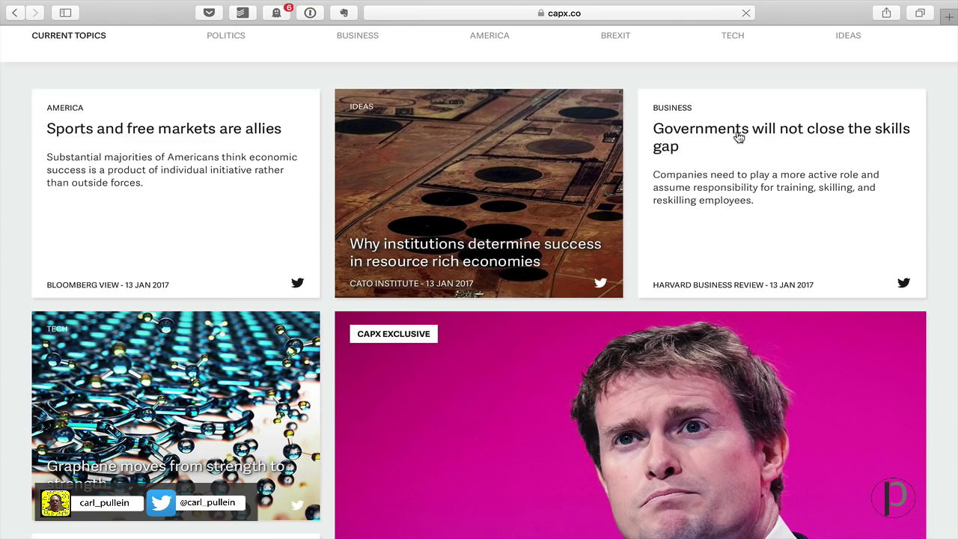
click(736, 136)
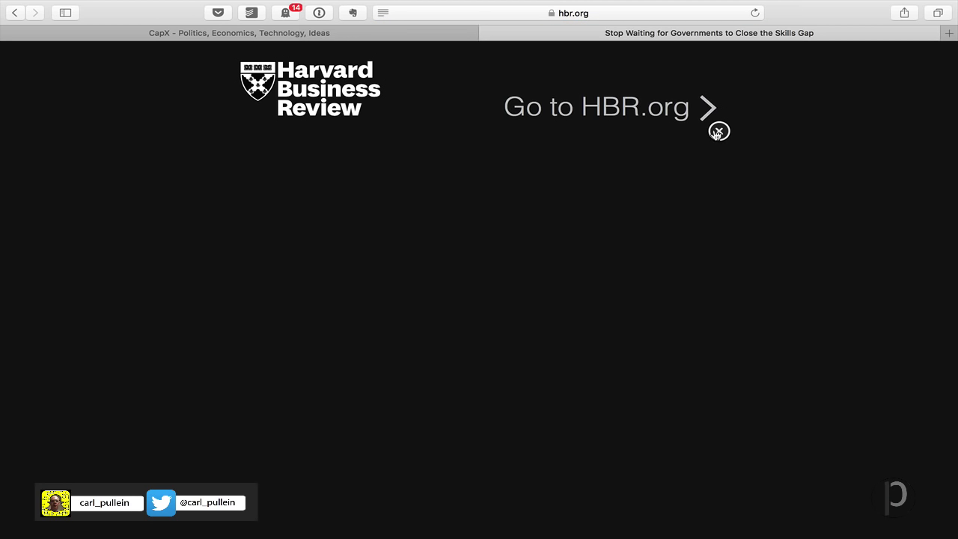
click(680, 114)
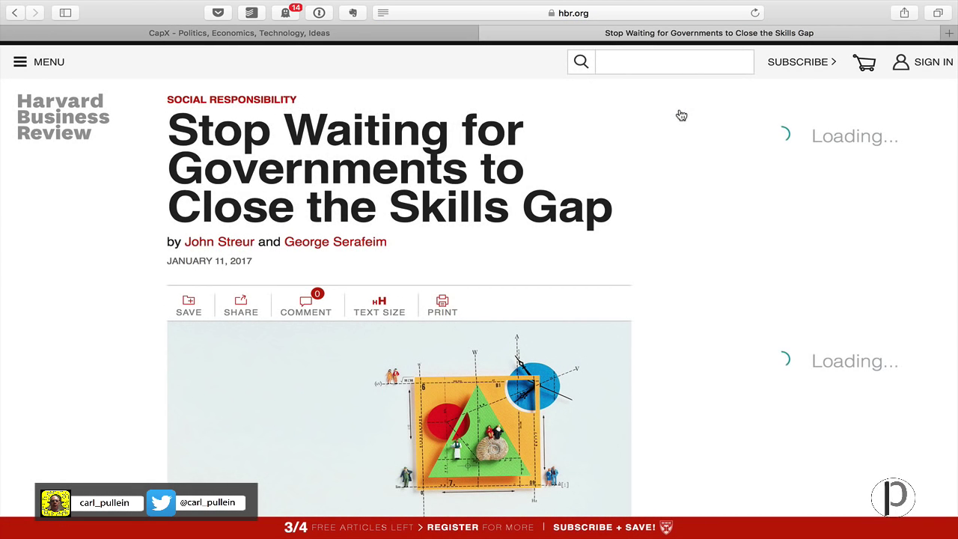
scroll(604, 199, down, 10)
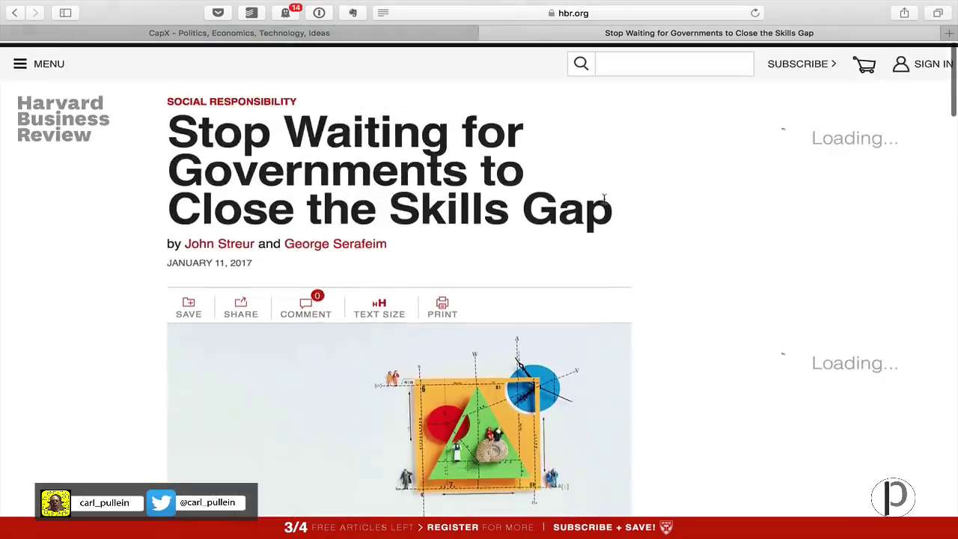
scroll(604, 199, down, 1)
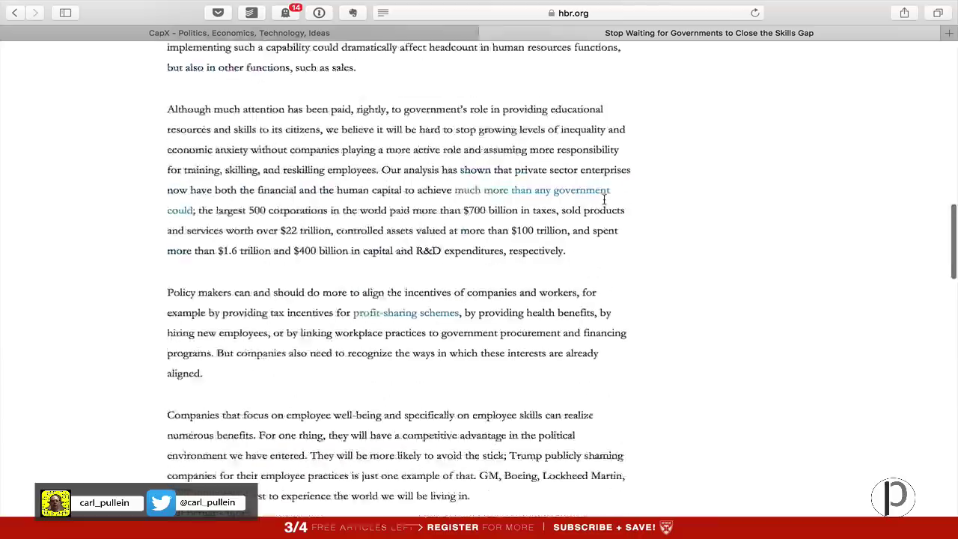
scroll(604, 199, up, 10)
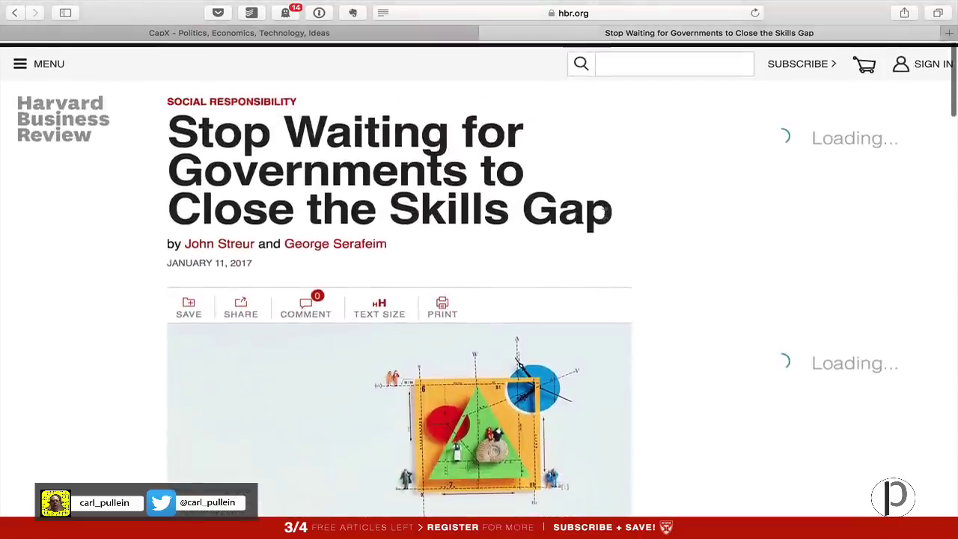
Step: Start the Evernote Web Clipper on the article and preview its Article clip format down the page
mouse_move(225, 4)
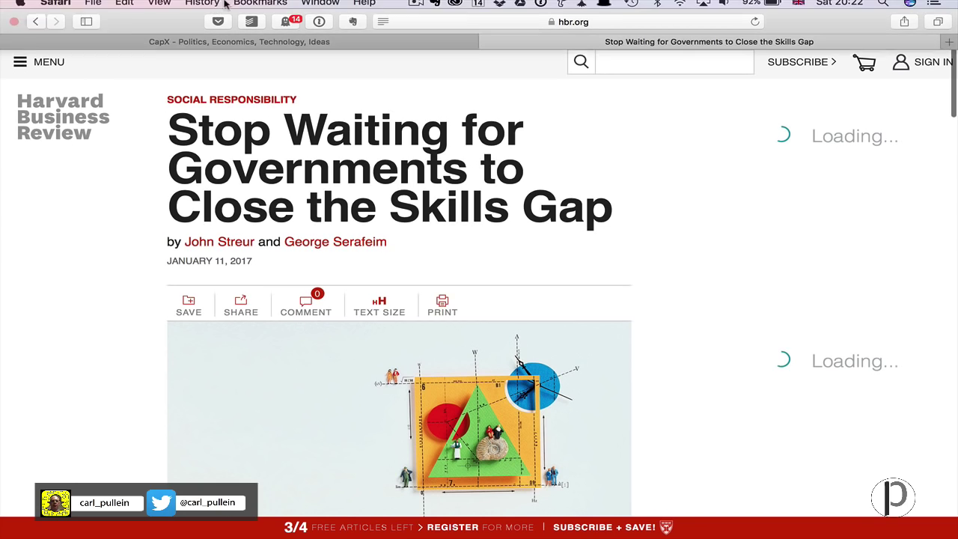
click(350, 30)
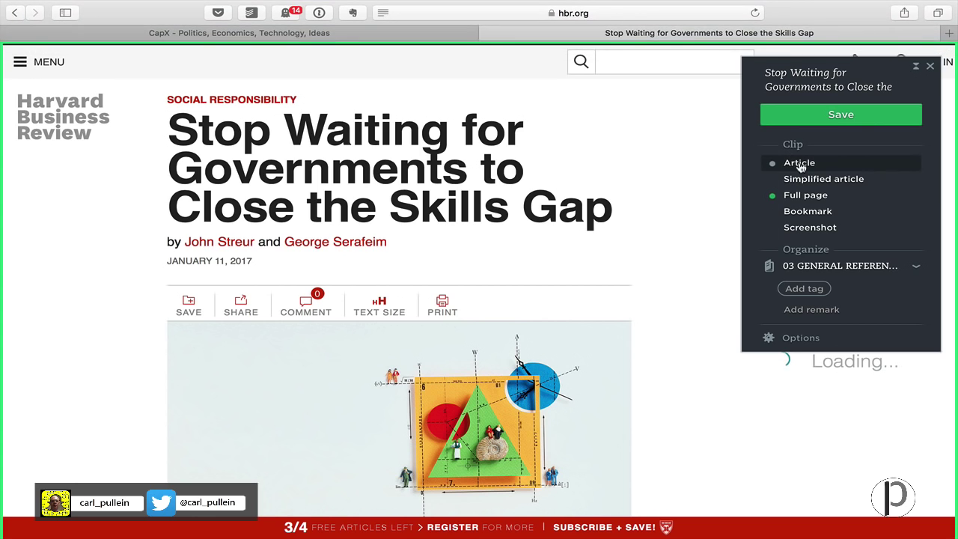
click(799, 163)
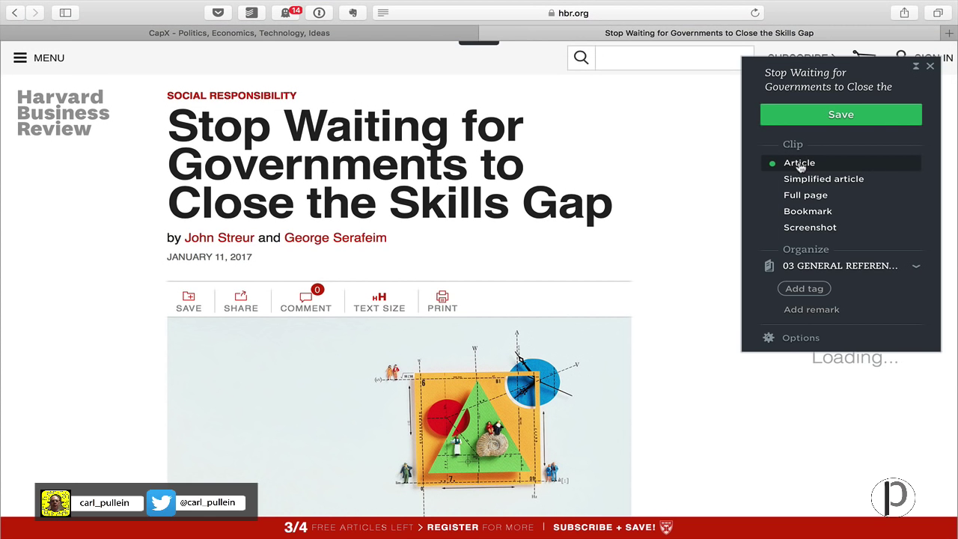
scroll(596, 337, down, 3)
scroll(597, 338, up, 3)
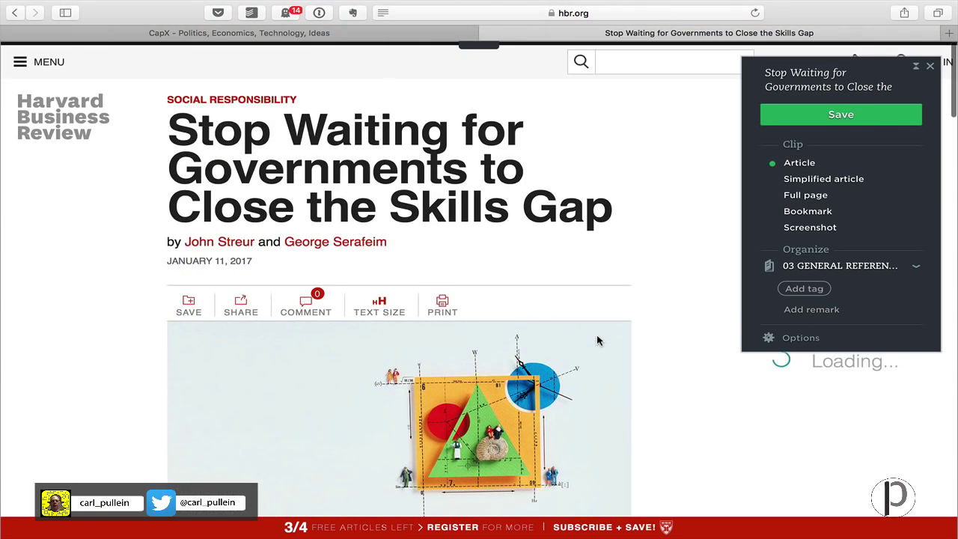
scroll(596, 341, down, 15)
scroll(596, 340, down, 10)
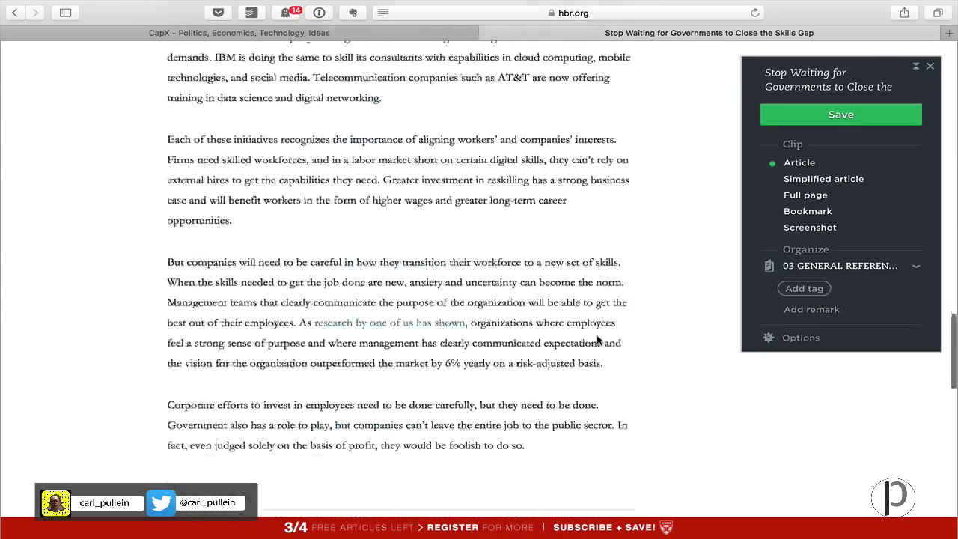
scroll(596, 340, up, 15)
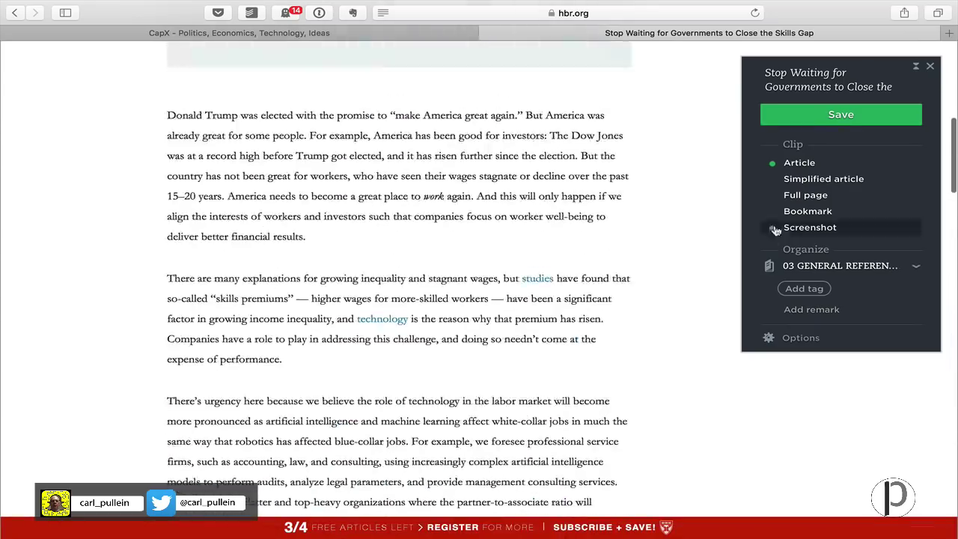
Step: Change the clip format to Simplified article and look through the cleaned-up text
click(806, 179)
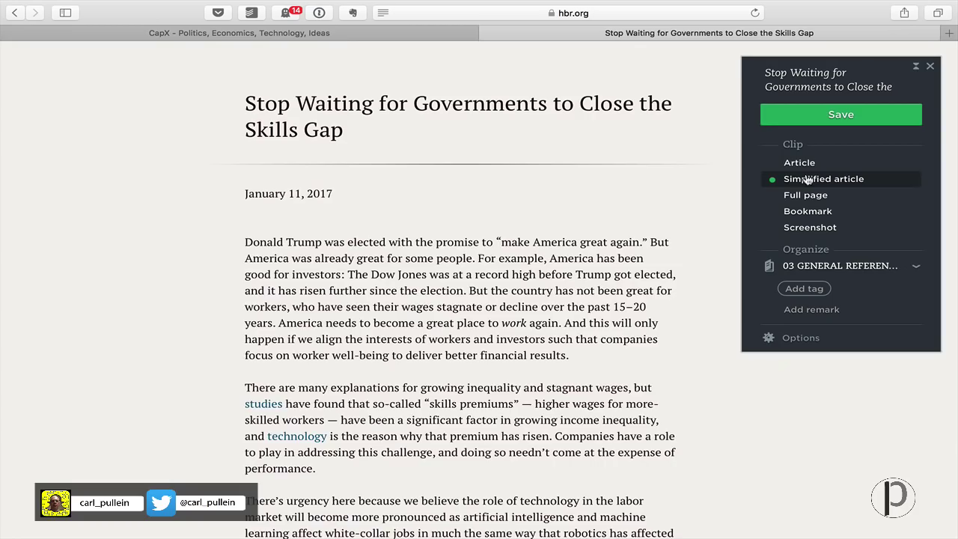
scroll(229, 334, down, 20)
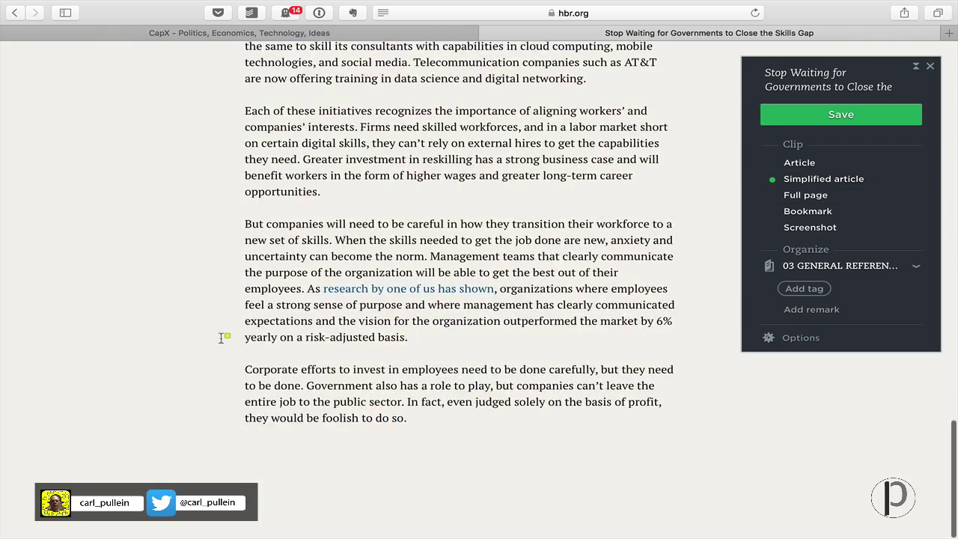
scroll(221, 337, up, 20)
scroll(239, 329, up, 5)
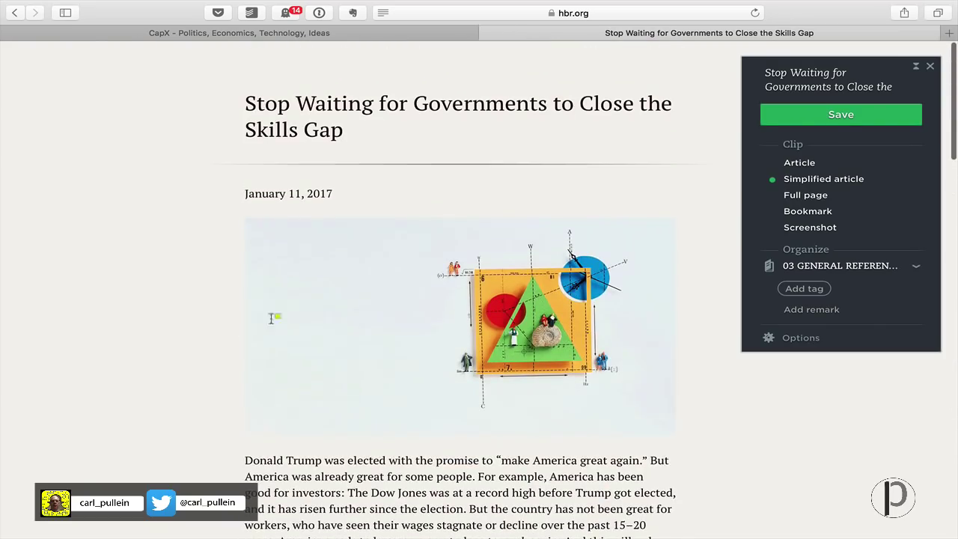
Step: Highlight the opening words of the paragraphs beginning "Donald Trump was elected", "There are many explanations" and "But perhaps more important"
scroll(350, 457, down, 3)
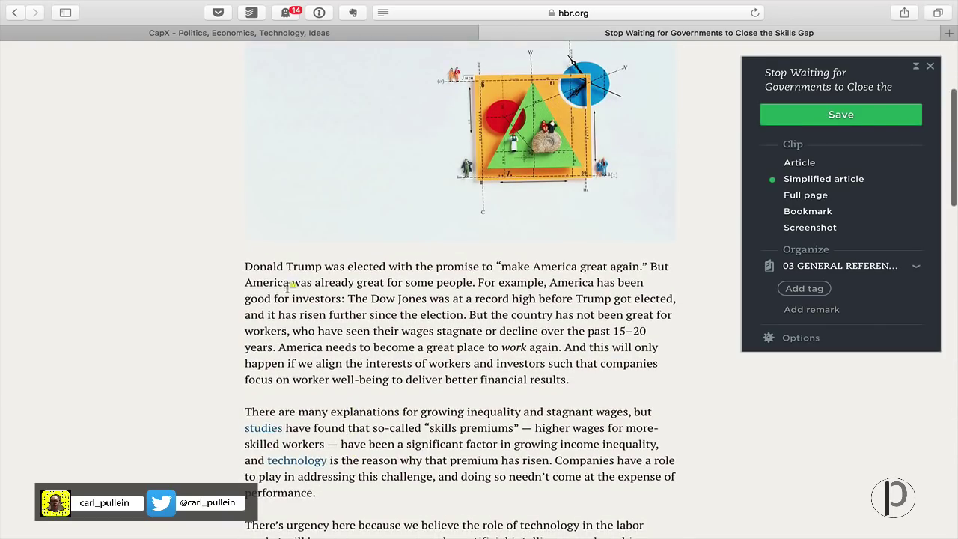
drag(243, 266, 495, 269)
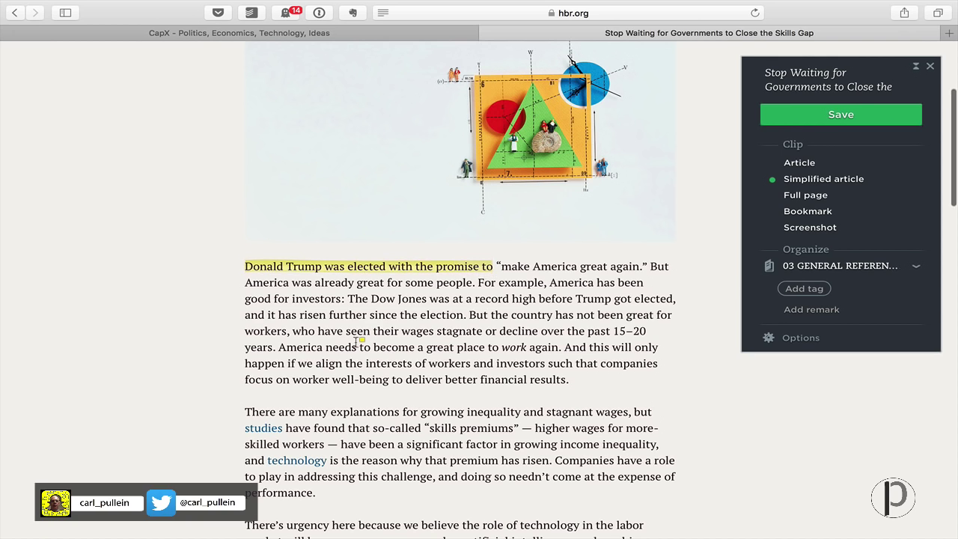
scroll(359, 342, down, 5)
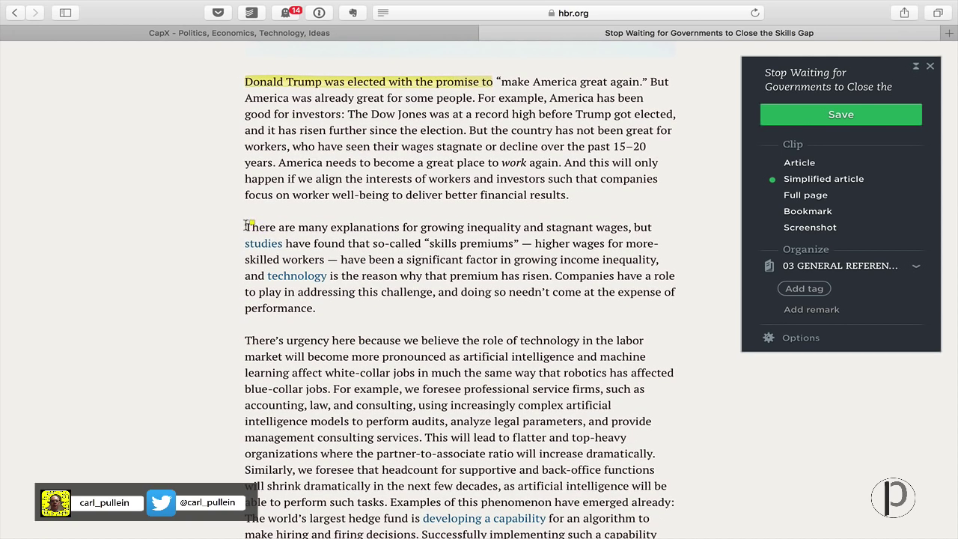
drag(245, 225, 518, 246)
scroll(335, 359, down, 10)
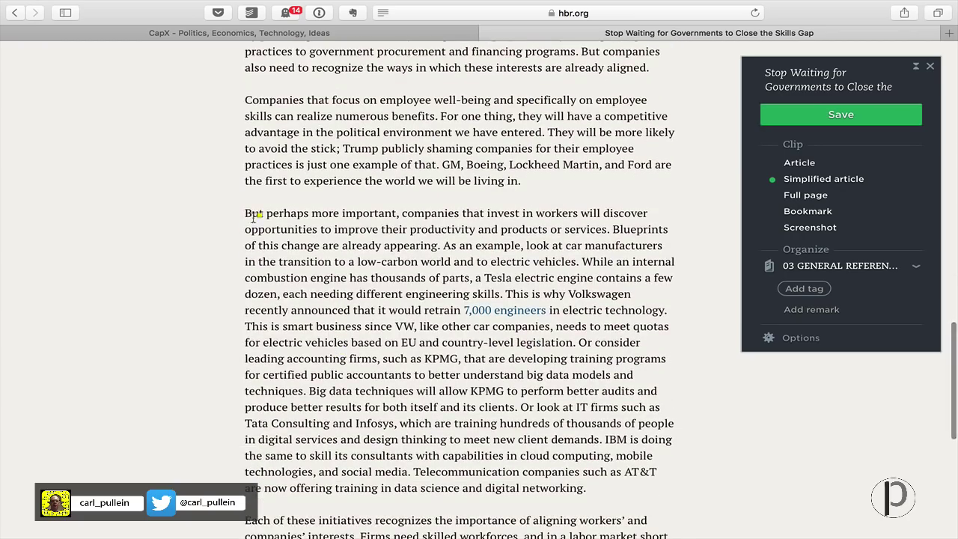
drag(245, 214, 502, 232)
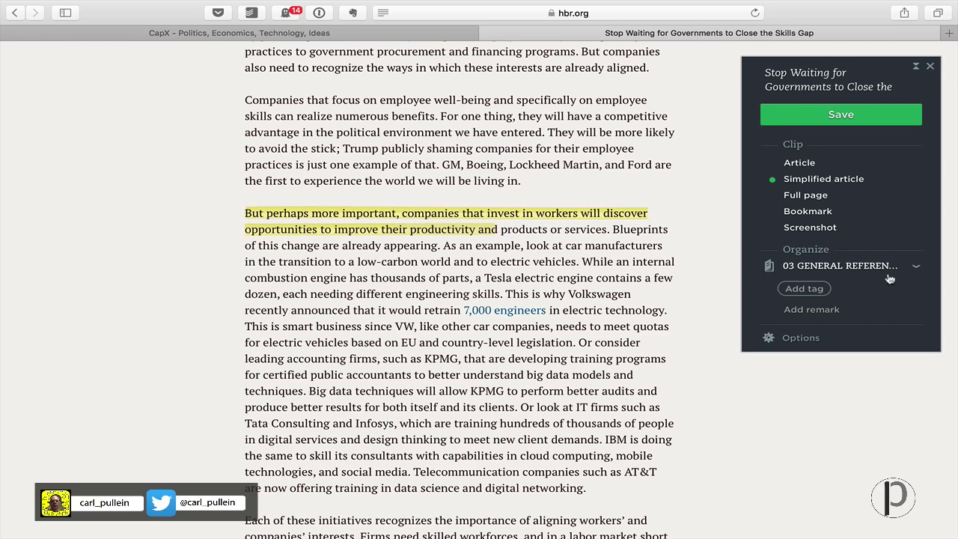
click(916, 265)
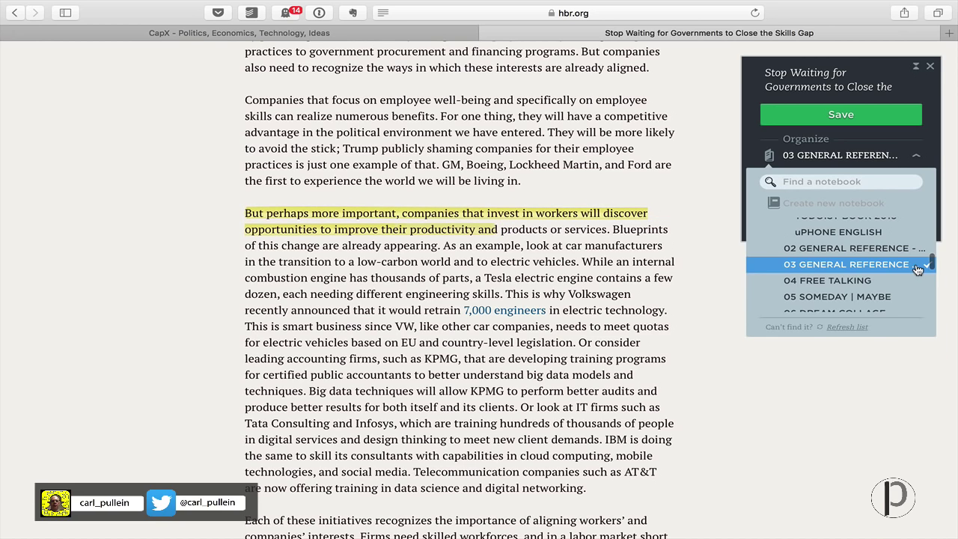
scroll(917, 270, down, 10)
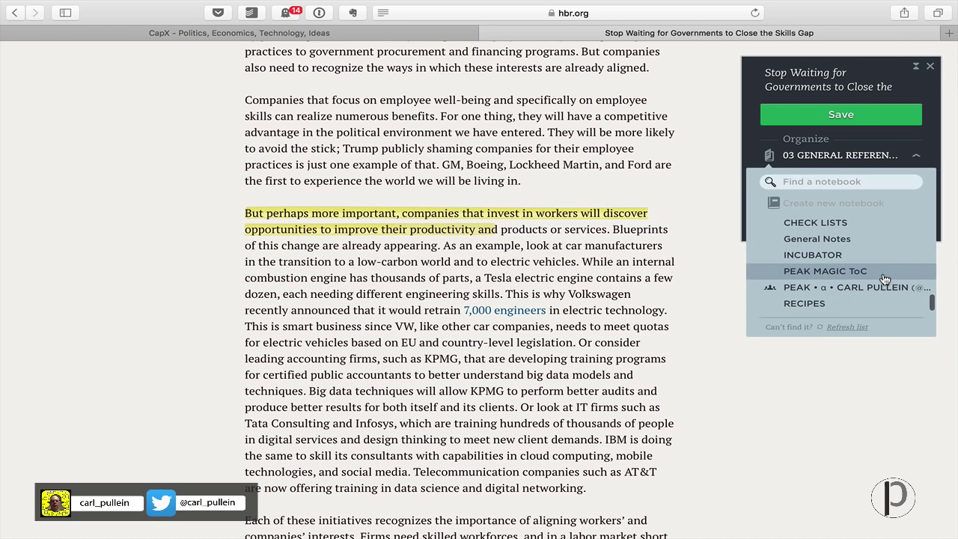
scroll(884, 278, up, 5)
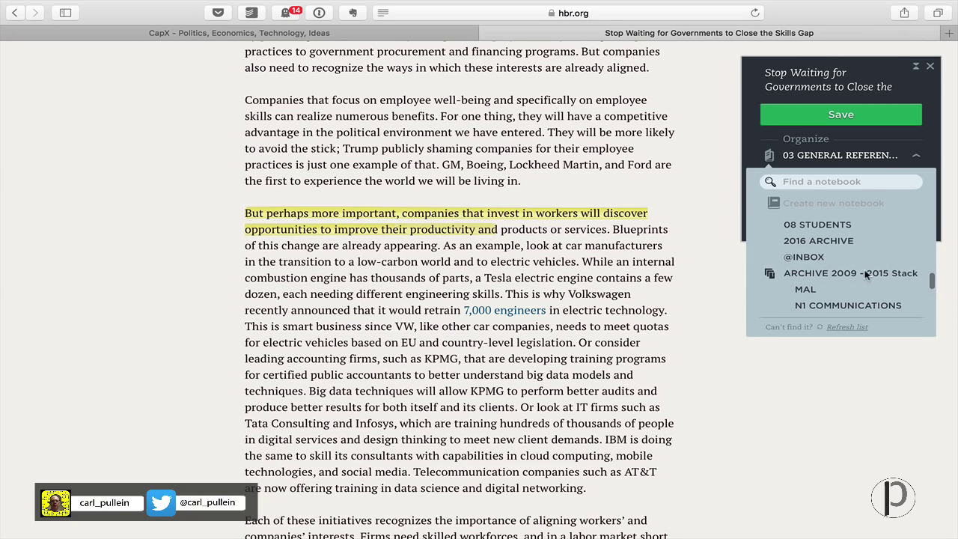
click(810, 257)
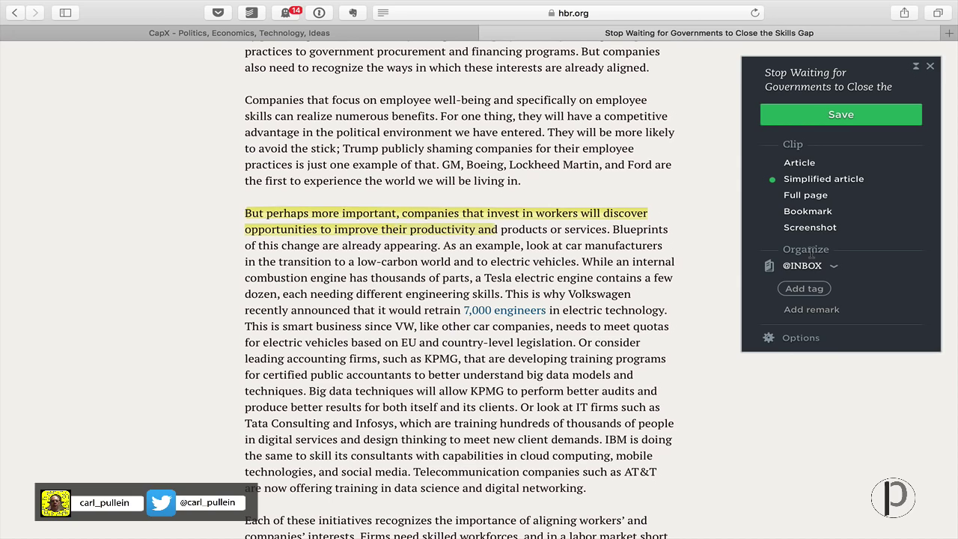
click(789, 338)
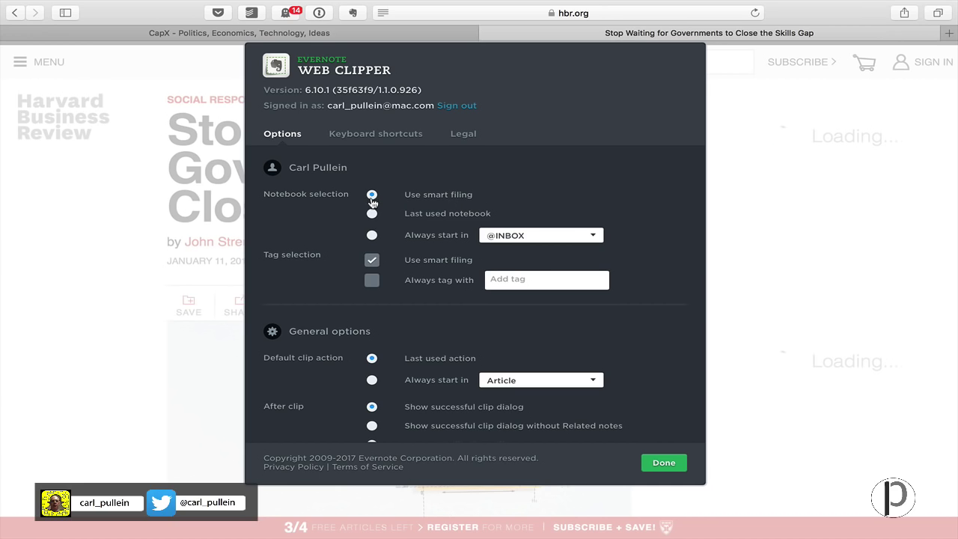
click(371, 236)
click(372, 262)
click(588, 382)
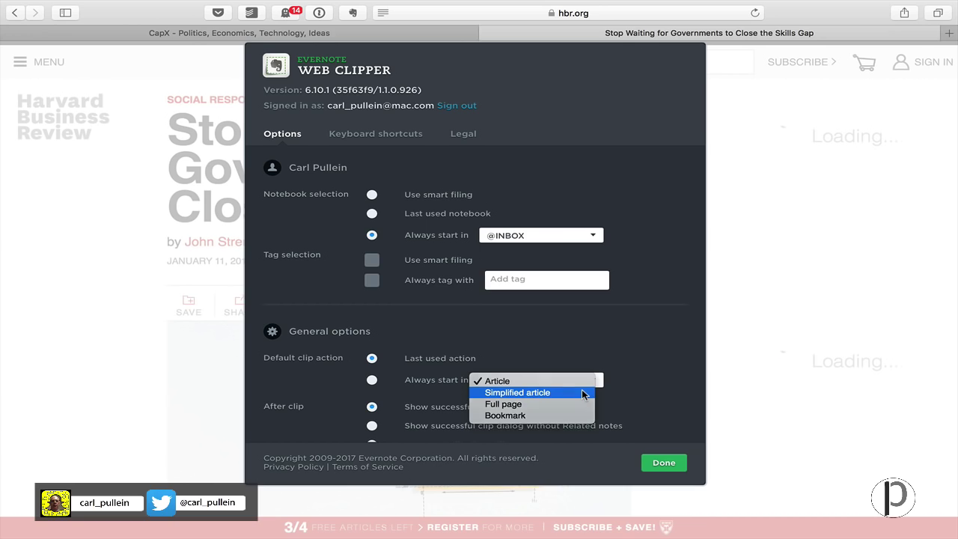
click(582, 392)
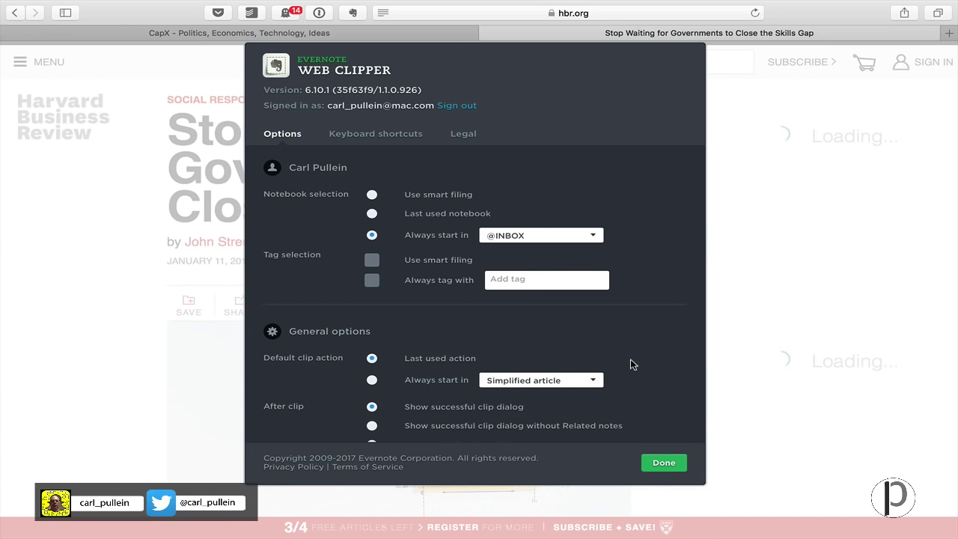
click(663, 463)
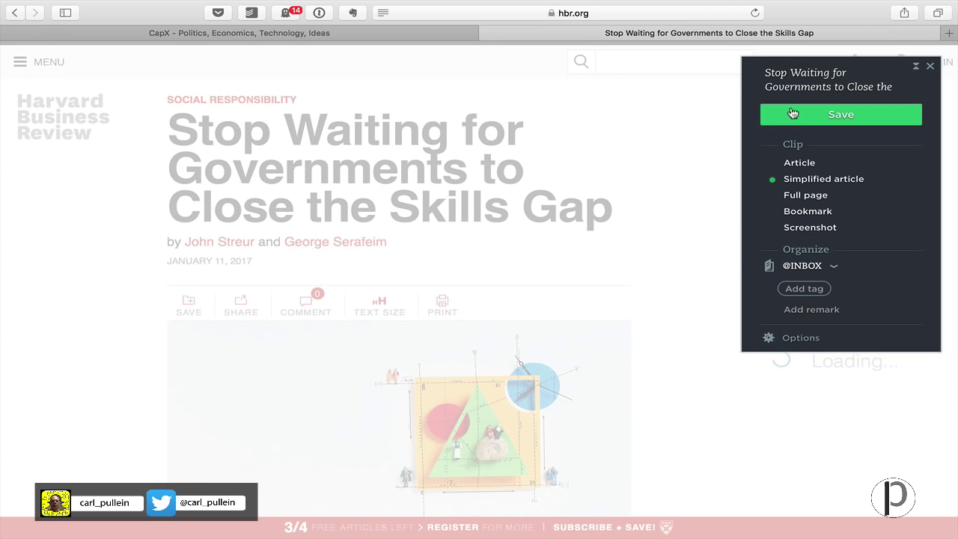
click(836, 115)
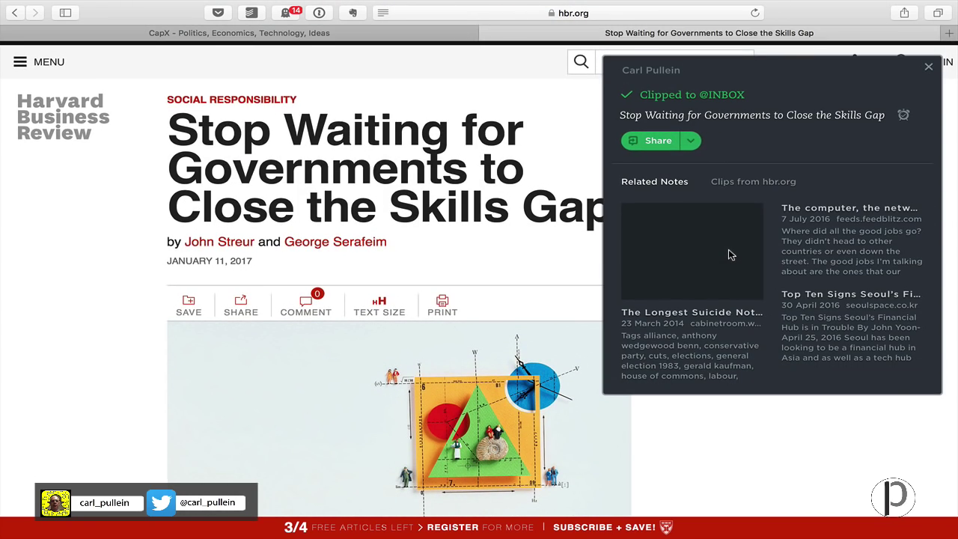
key(ctrl+Right)
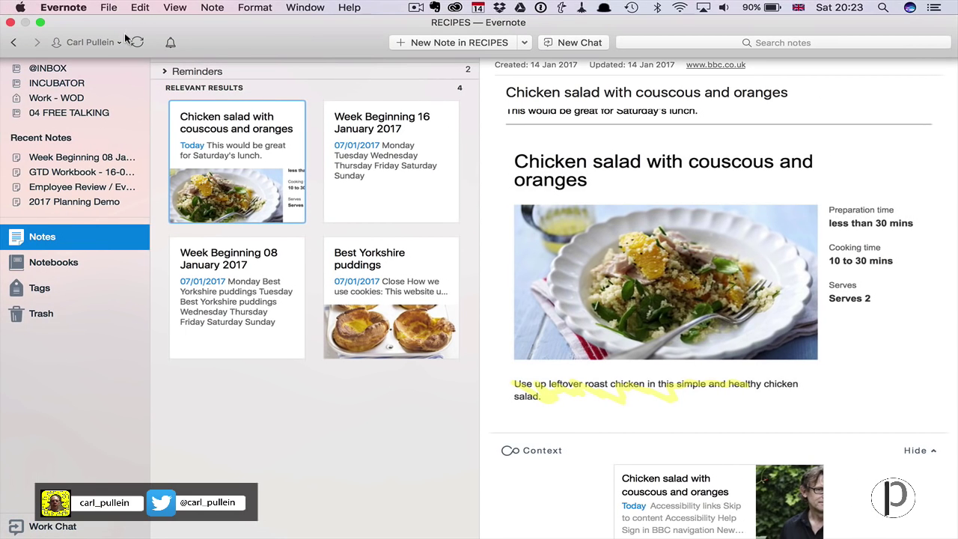
click(45, 69)
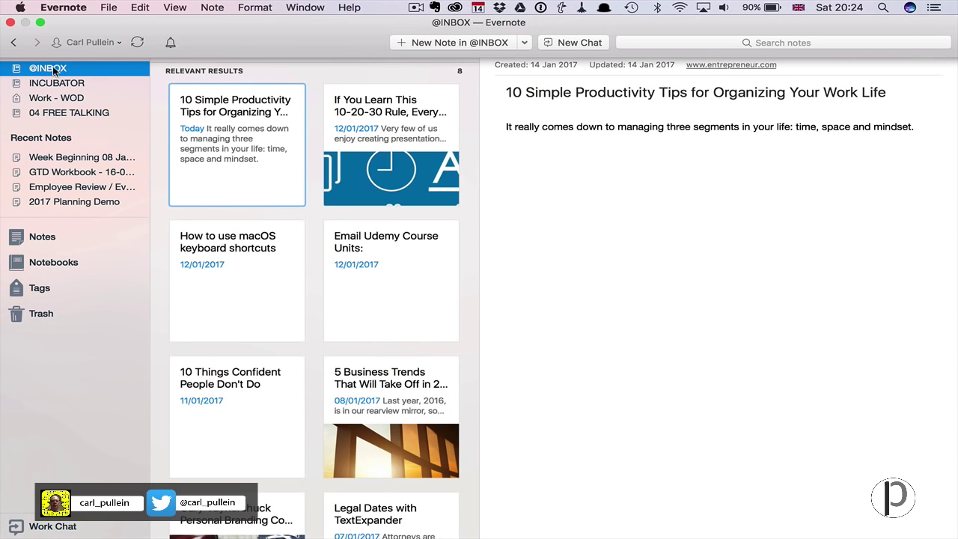
click(137, 42)
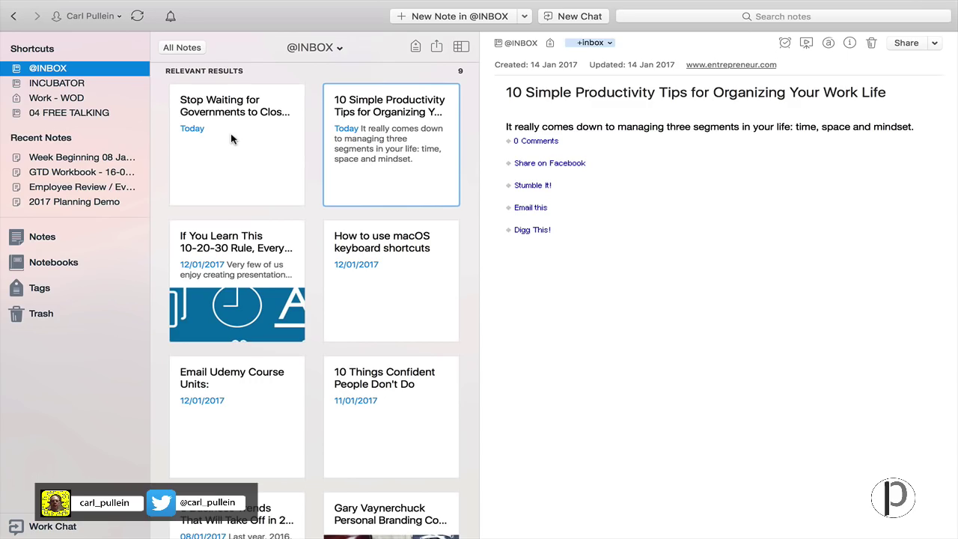
Step: Open the clipped "Stop Waiting for Governments to Close the Skills Gap" note and review its highlighted passages and text
click(232, 139)
scroll(605, 337, down, 15)
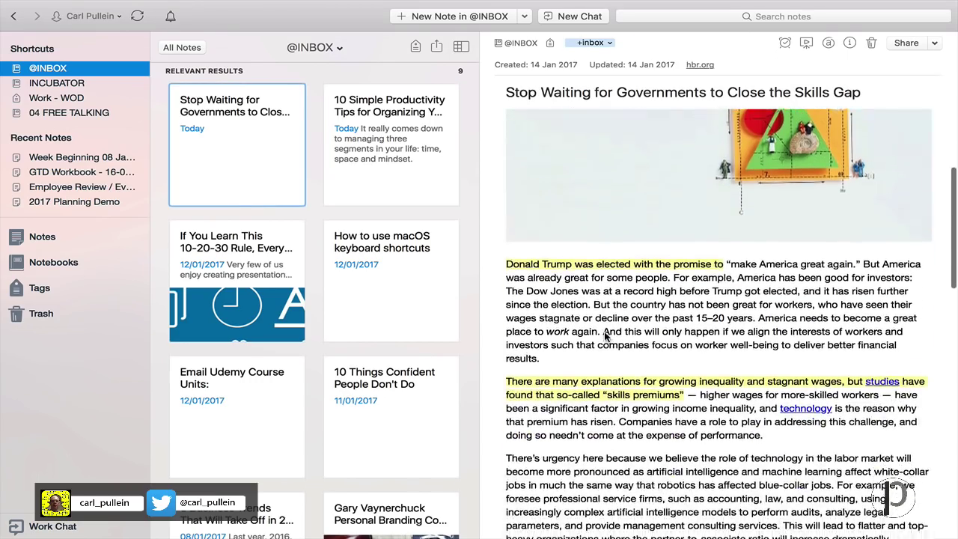
scroll(605, 334, up, 10)
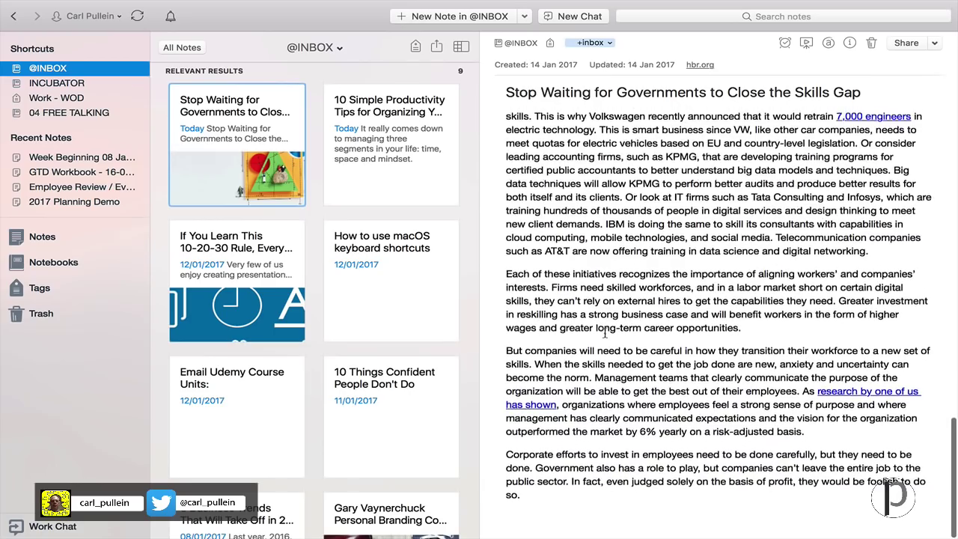
Step: Read through the rest of the clipped note, down to the related Context articles at its end
scroll(604, 335, down, 1)
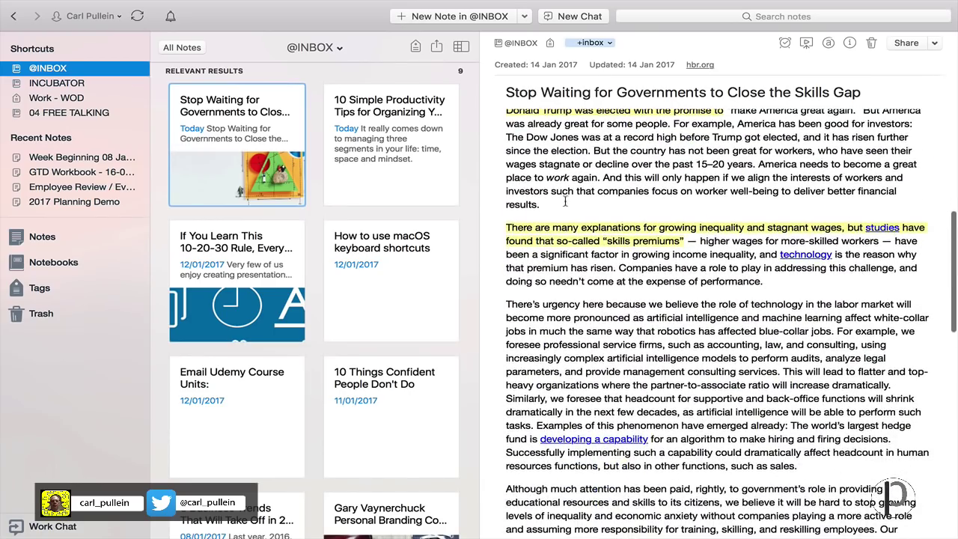
scroll(632, 226, down, 9)
scroll(632, 226, down, 15)
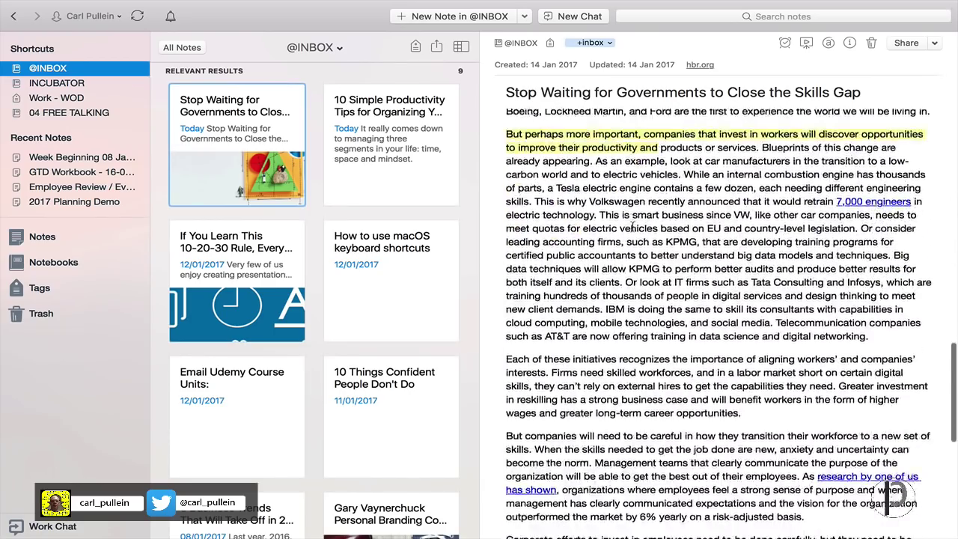
scroll(632, 231, up, 20)
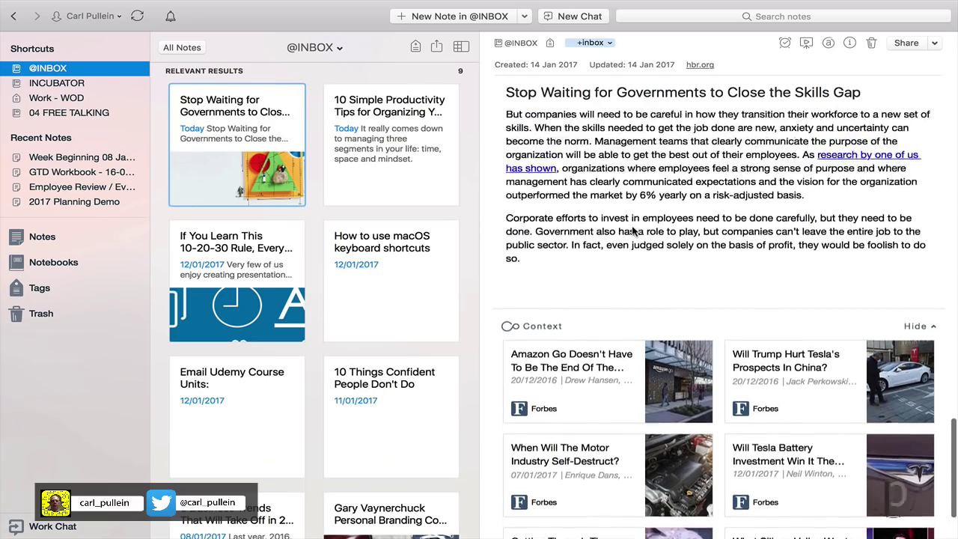
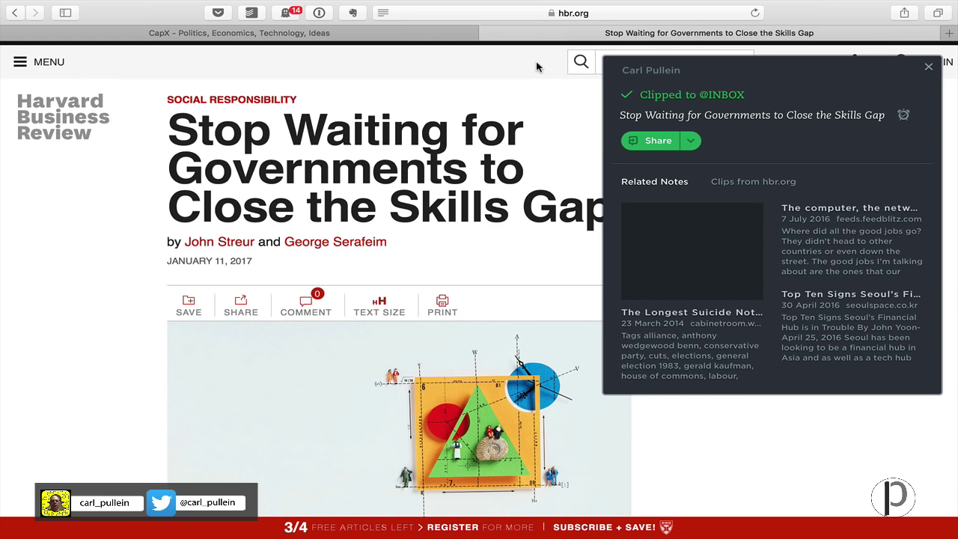
Step: Switch back to Safari and dismiss the clip confirmation on the Harvard Business Review article
click(927, 67)
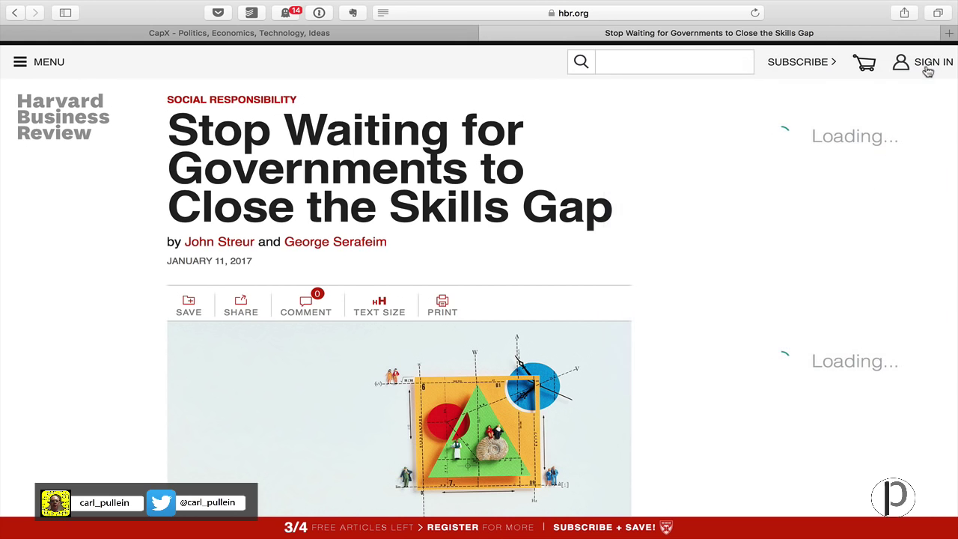
scroll(776, 157, down, 5)
scroll(776, 157, up, 5)
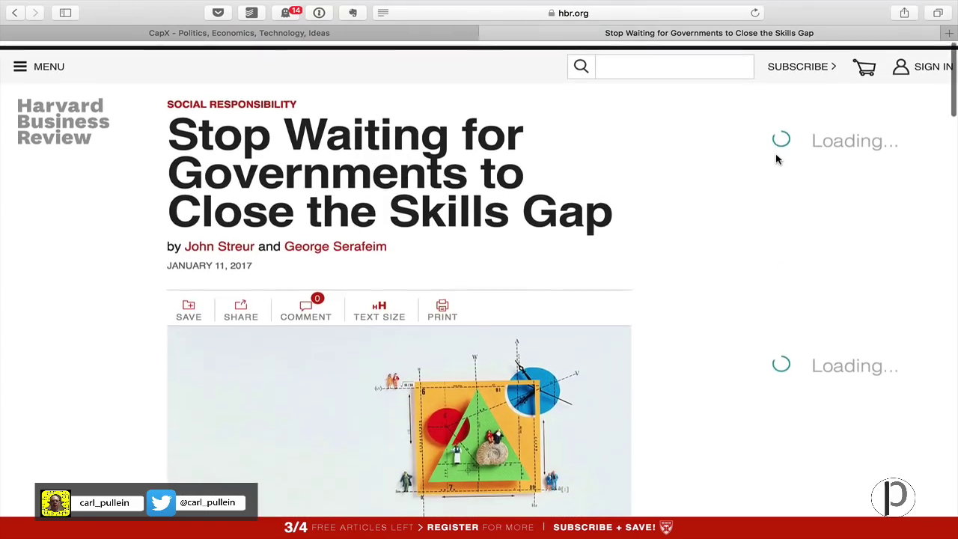
Step: Reopen the Web Clipper on the article, look over the Simplified article preview and close the clipper without saving
click(352, 14)
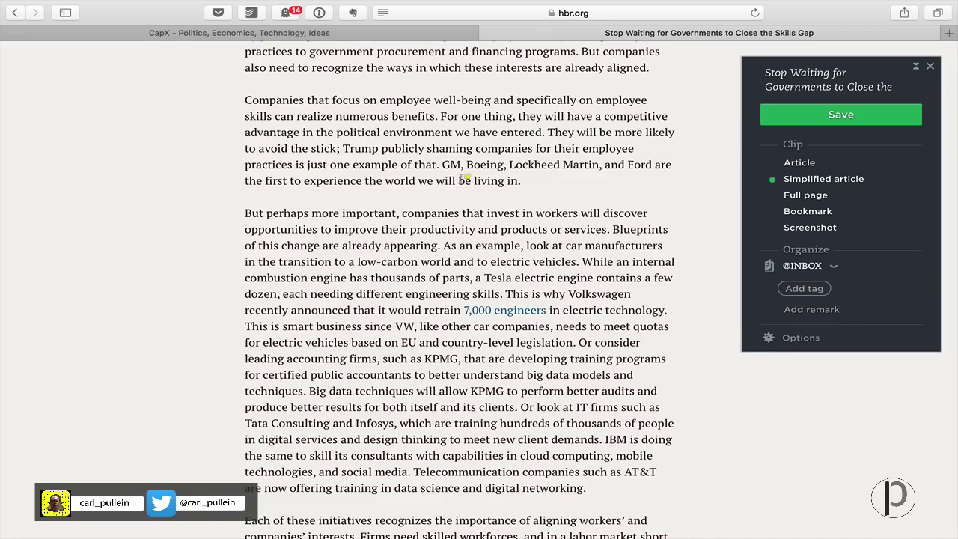
scroll(462, 179, up, 5)
scroll(462, 180, up, 8)
scroll(462, 180, down, 5)
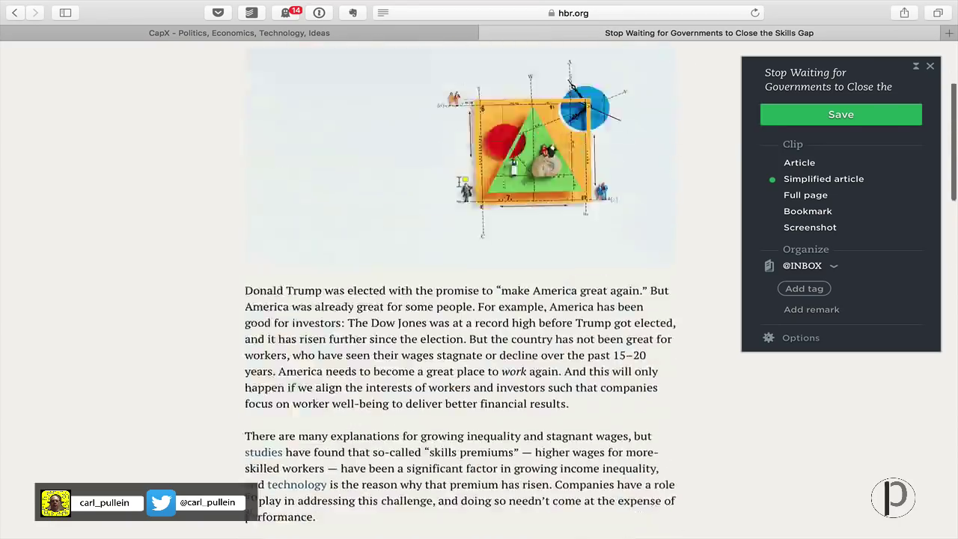
scroll(463, 179, up, 5)
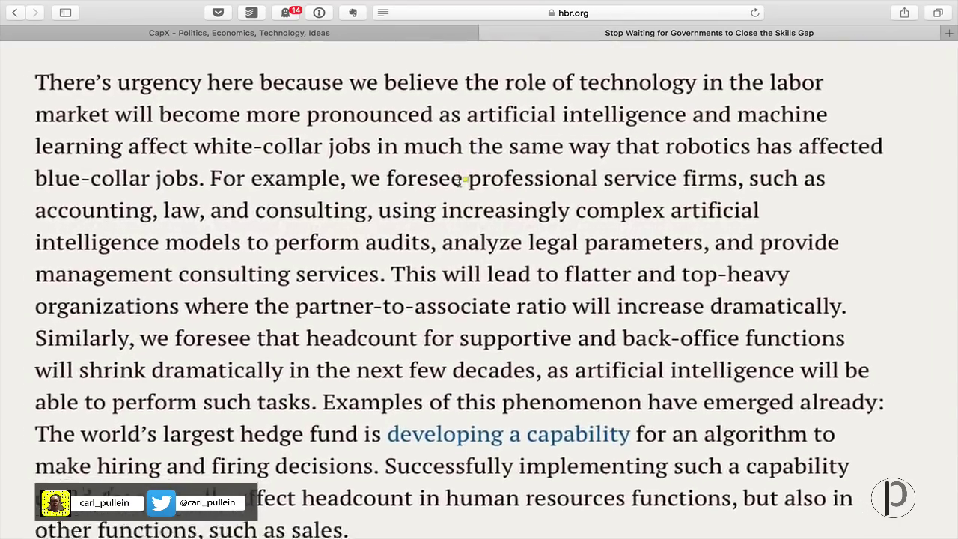
scroll(463, 180, down, 3)
scroll(460, 181, down, 4)
scroll(459, 182, up, 2)
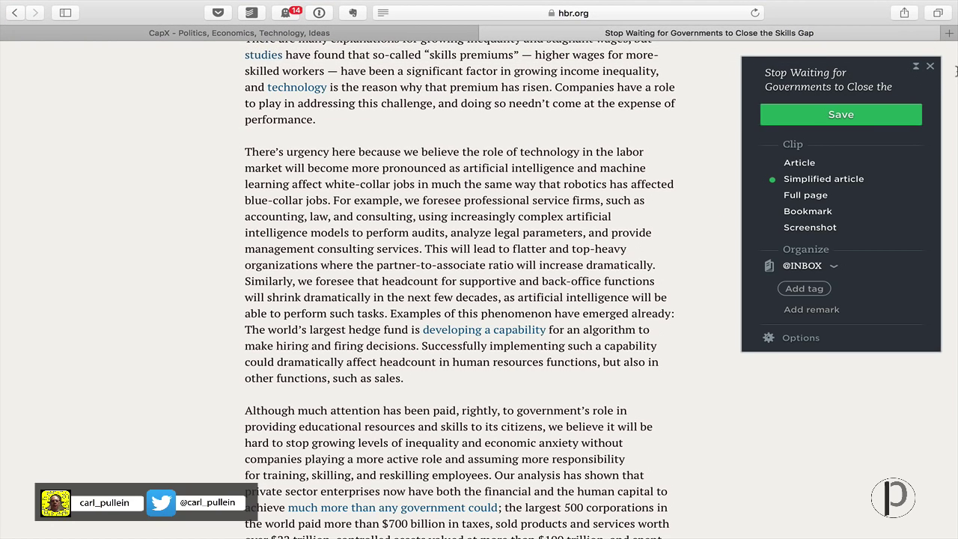
click(930, 67)
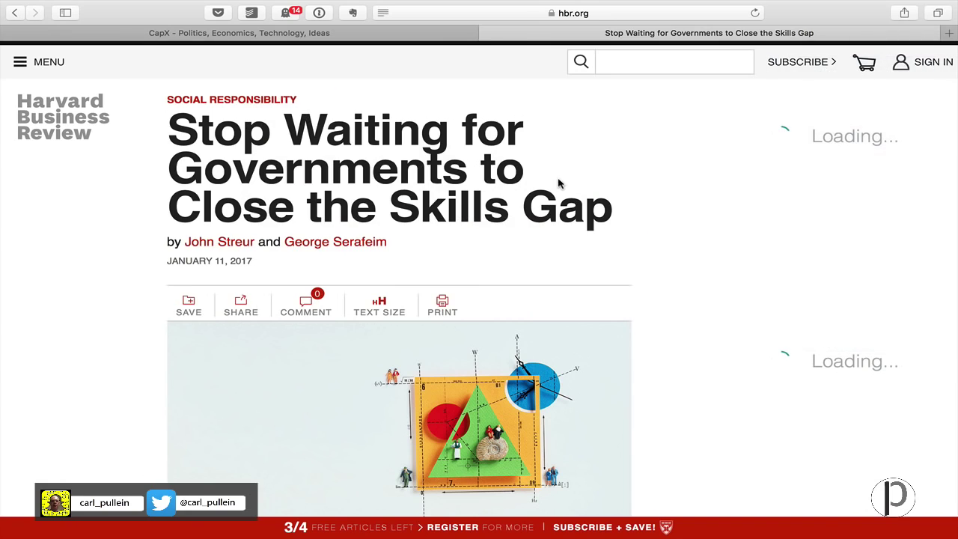
Step: Leave Safari and launch Google Chrome
key(ctrl+Left)
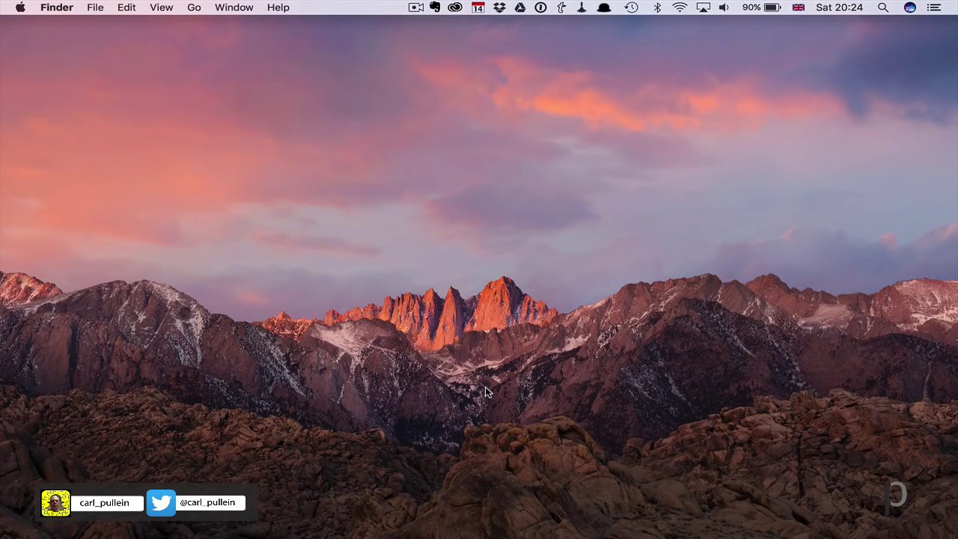
key(alt+space)
text(ch)
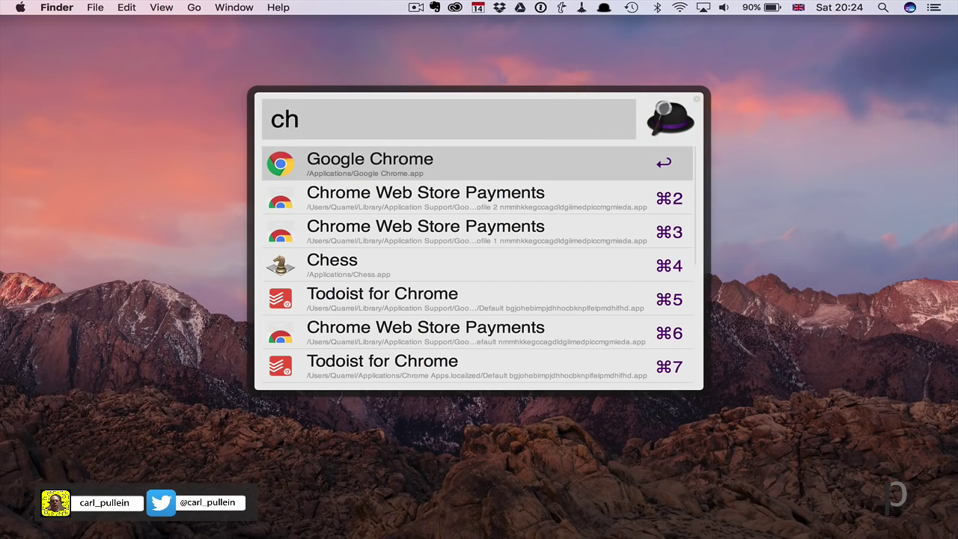
key(Return)
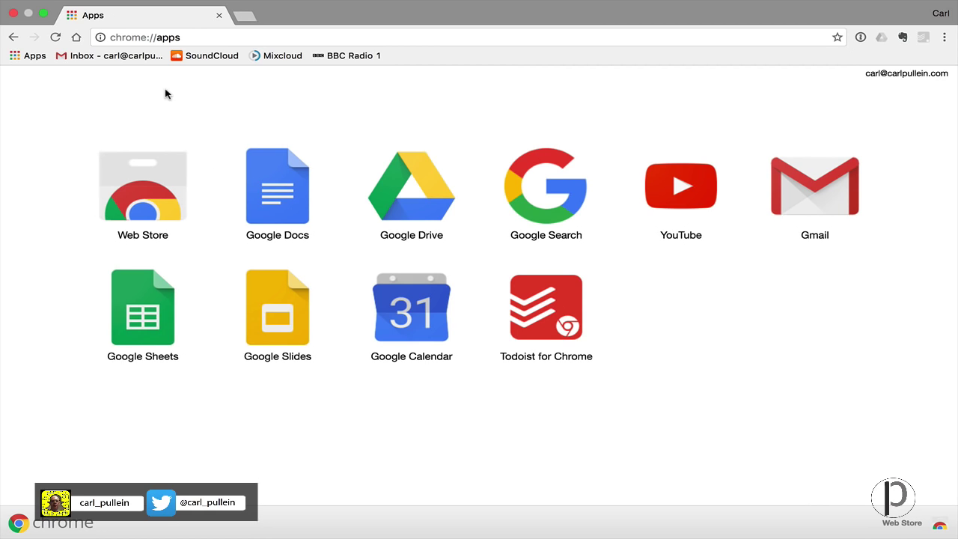
Step: Go to bbc.co.uk, open the "Why open offices are bad for us" article and skim its text
click(225, 39)
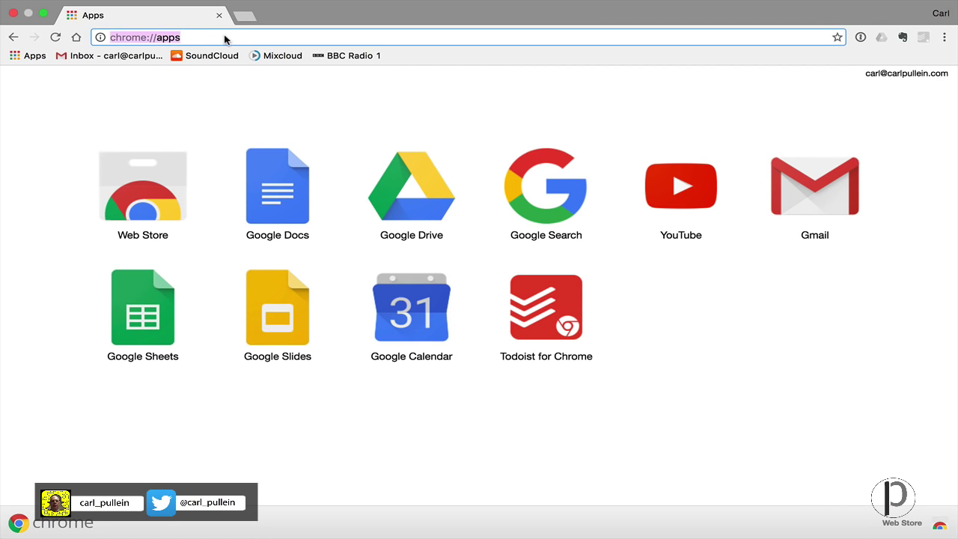
text(bbc)
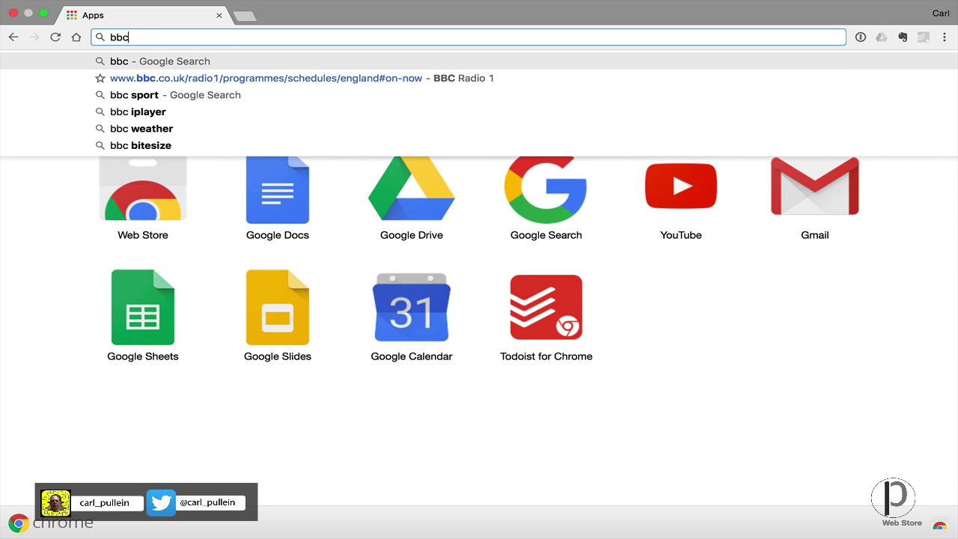
text(.co.uk)
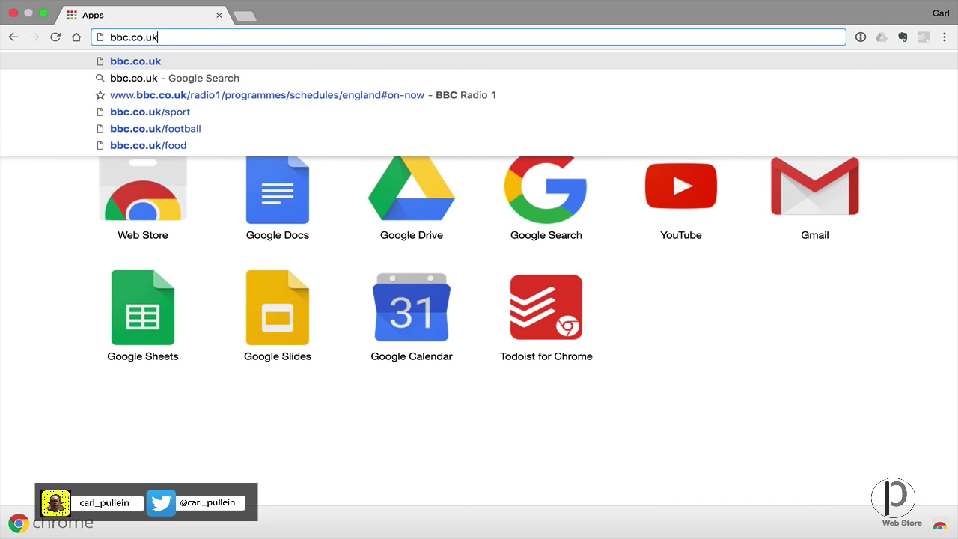
key(Return)
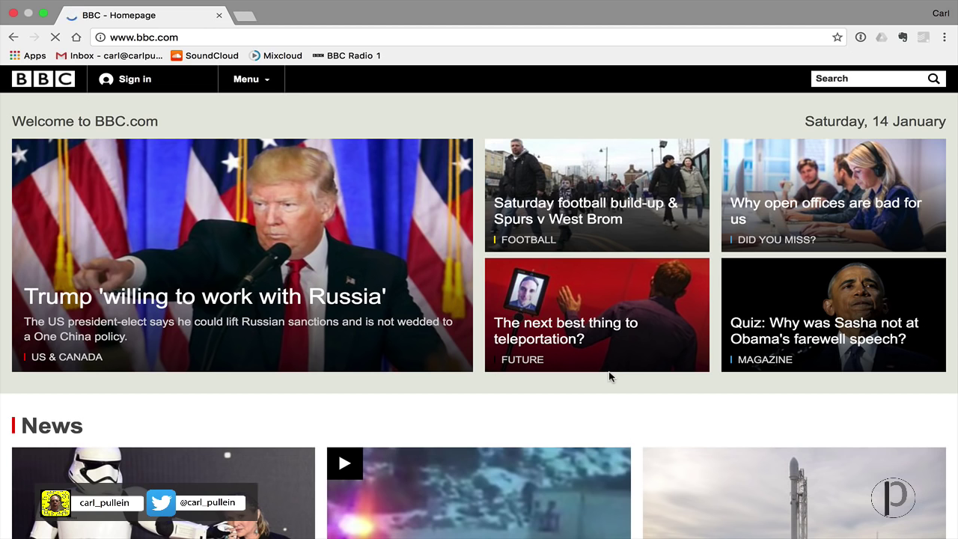
click(820, 212)
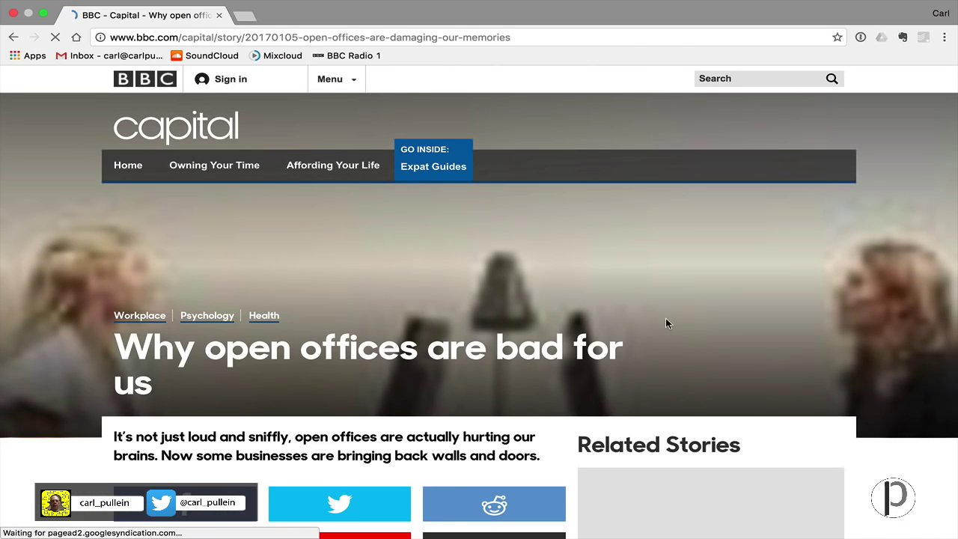
scroll(408, 365, down, 7)
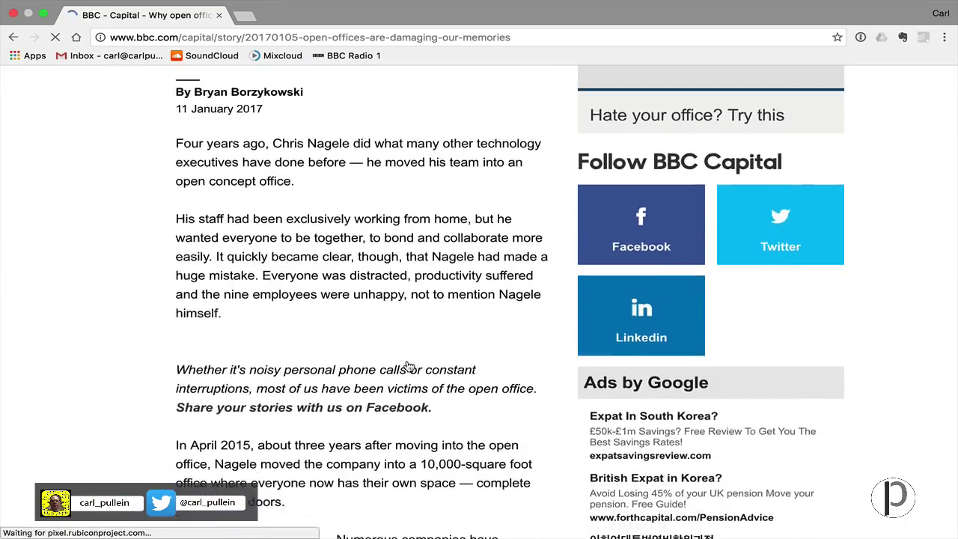
scroll(407, 367, down, 15)
scroll(408, 359, up, 20)
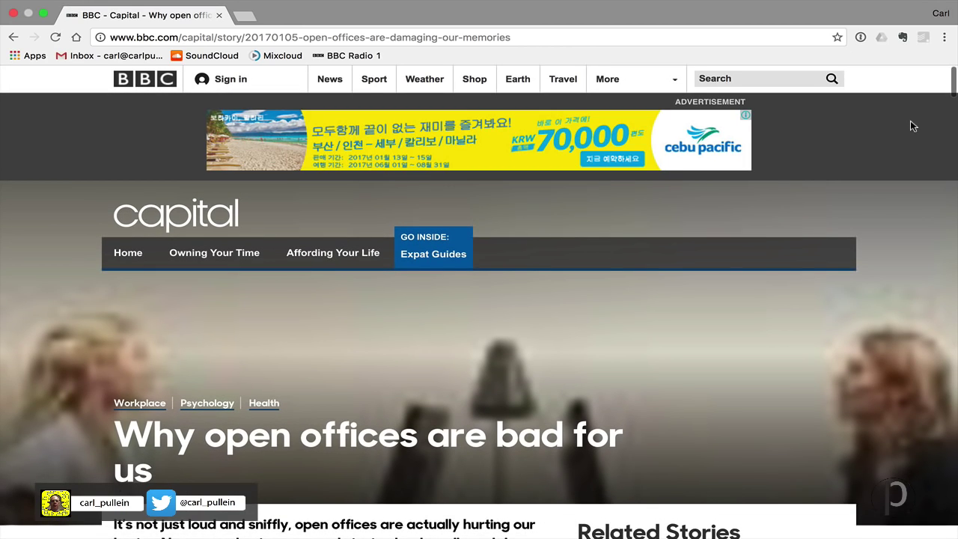
Step: Start the Web Clipper on the BBC article and read through its Simplified article preview
click(903, 38)
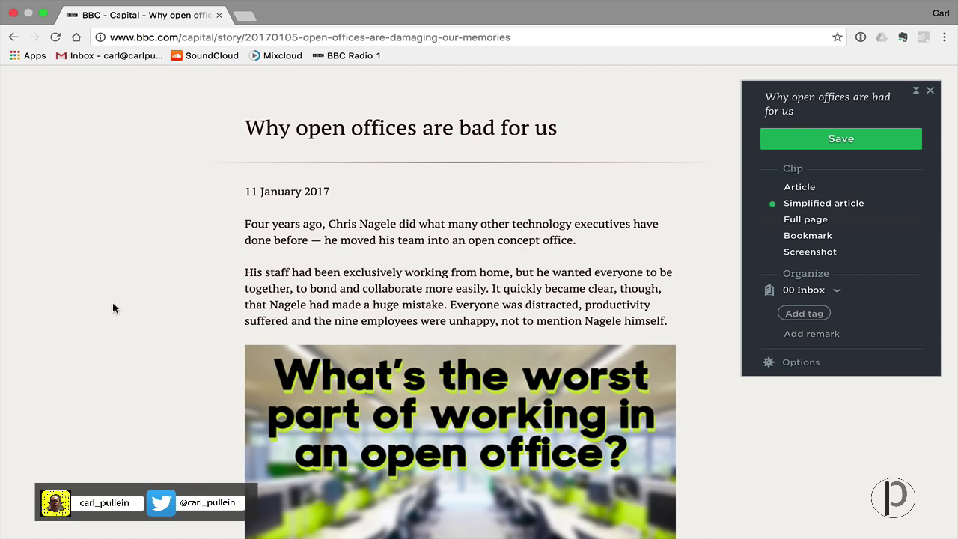
scroll(145, 307, down, 10)
scroll(145, 306, down, 20)
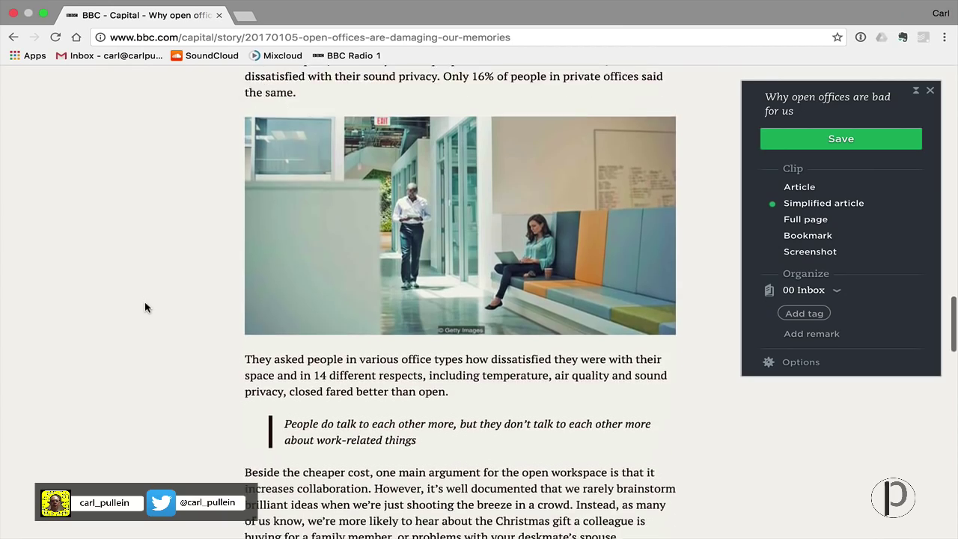
scroll(145, 302, up, 2)
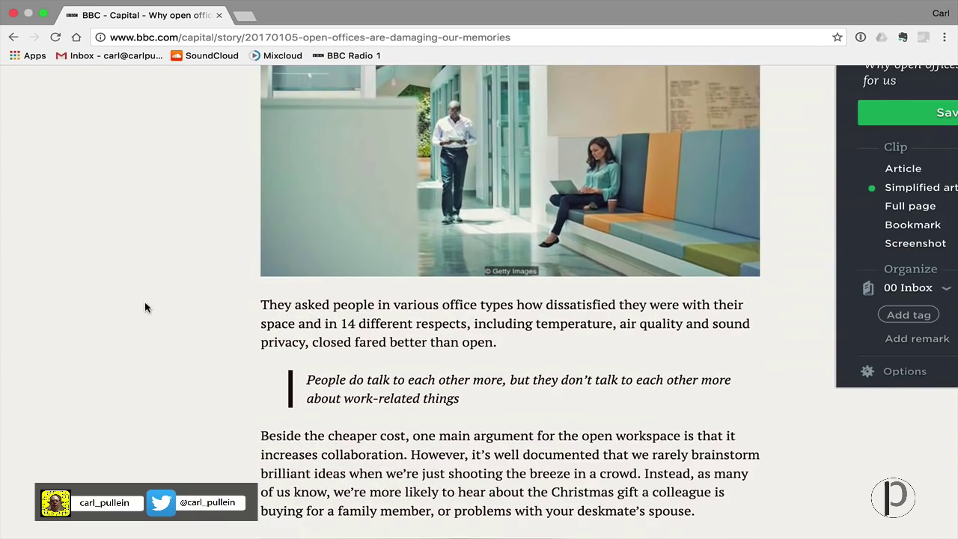
scroll(144, 301, up, 5)
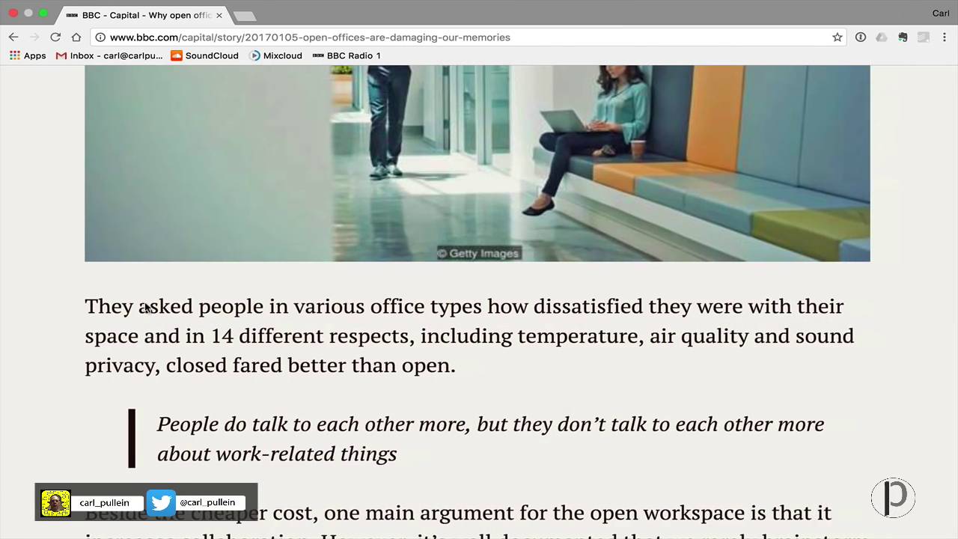
scroll(146, 307, up, 10)
scroll(145, 307, down, 3)
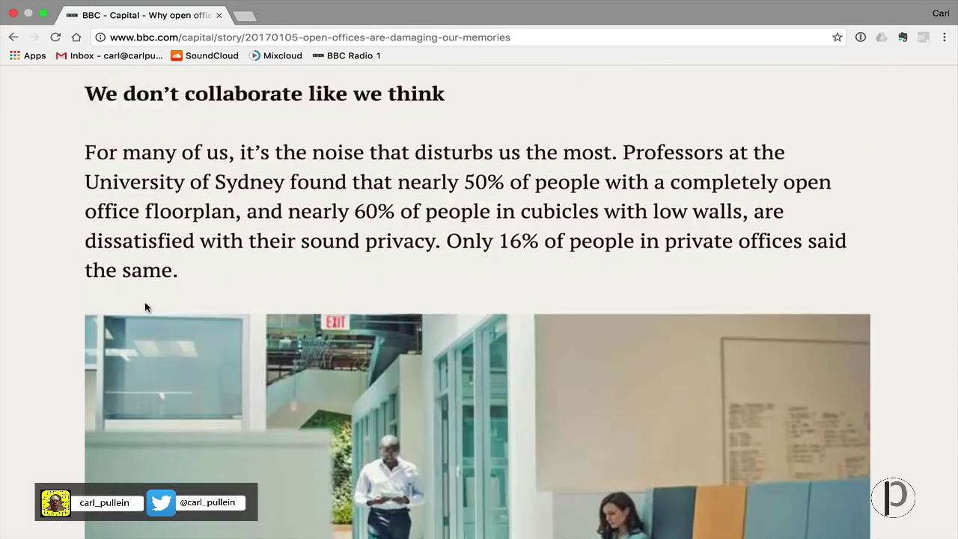
scroll(145, 307, down, 12)
scroll(145, 306, down, 18)
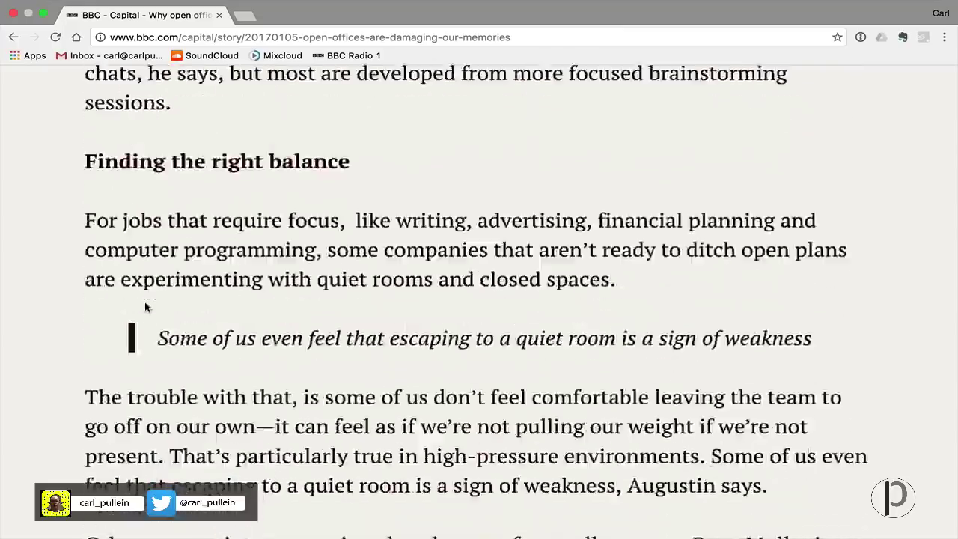
scroll(146, 307, down, 7)
key(super+shift+e)
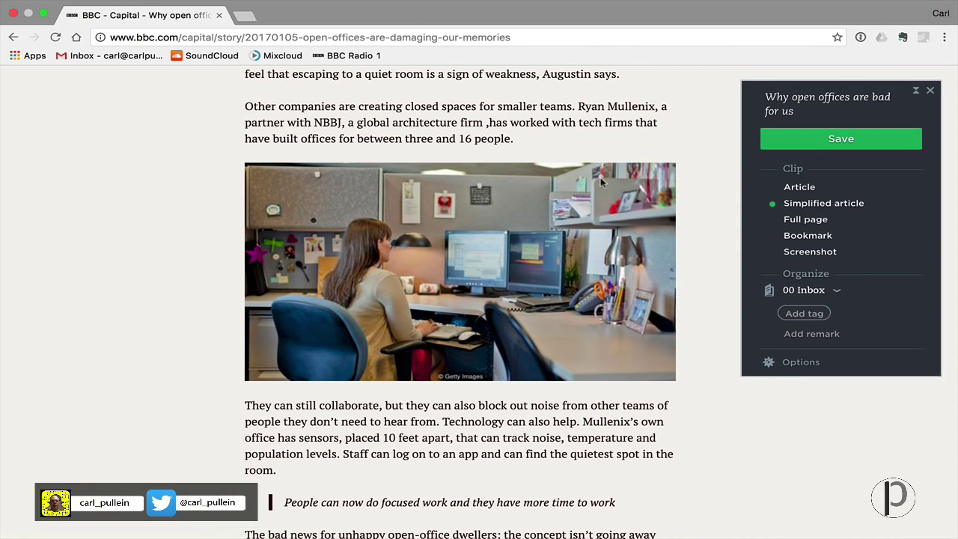
Step: Highlight "Other companies are creating" and the quote "People can now do focused work and they have more time to work", and save the clip
drag(247, 105, 402, 107)
drag(285, 499, 616, 501)
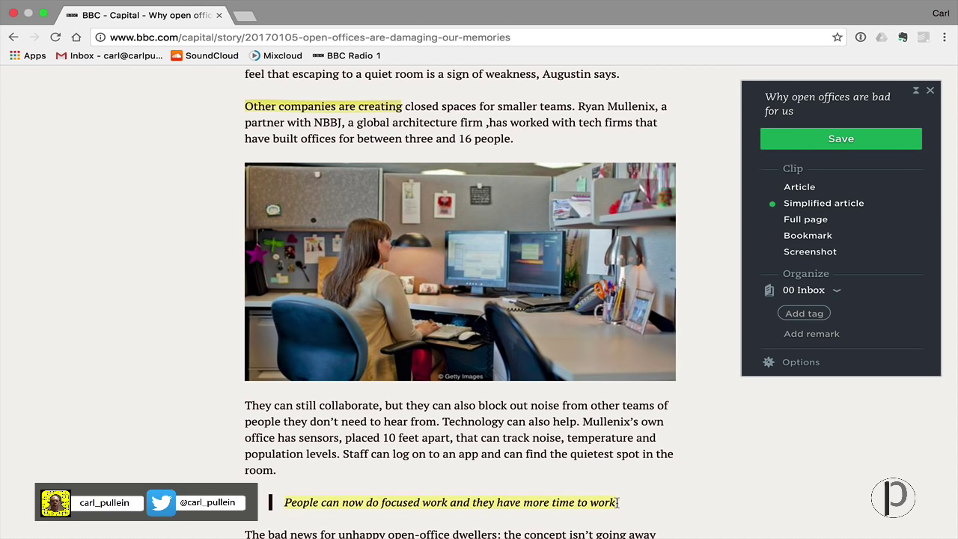
click(854, 136)
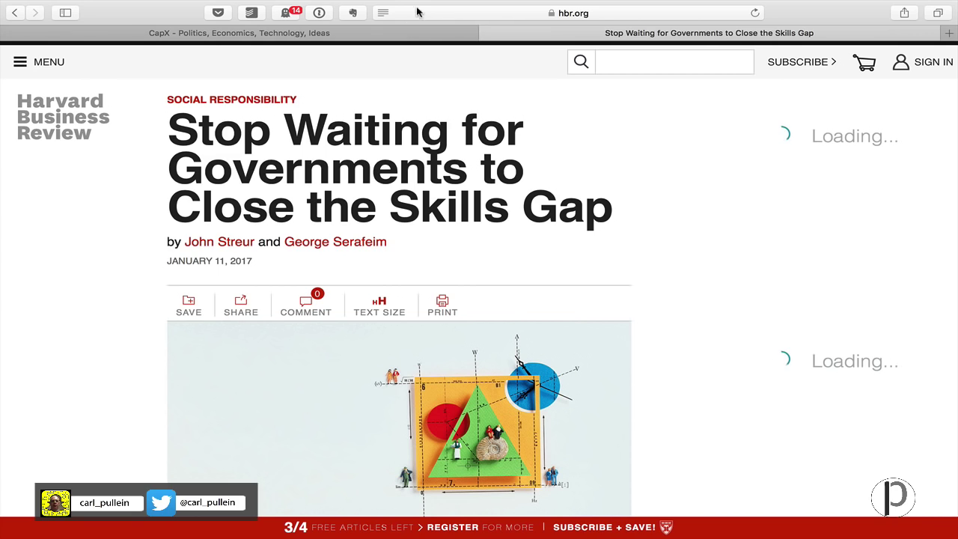
Step: Switch to the CapX page in Safari, look through its home page and select the web address for editing
click(401, 33)
scroll(526, 244, down, 10)
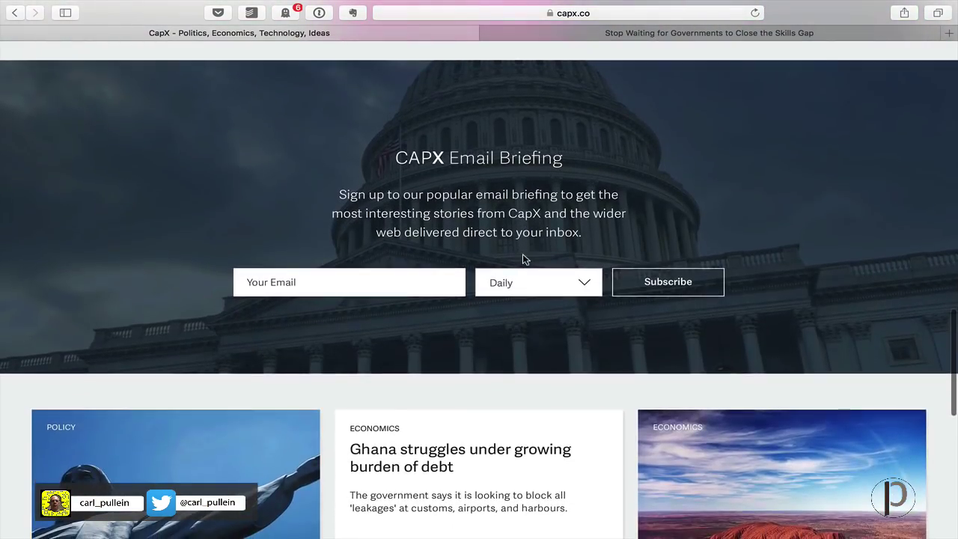
scroll(524, 259, up, 3)
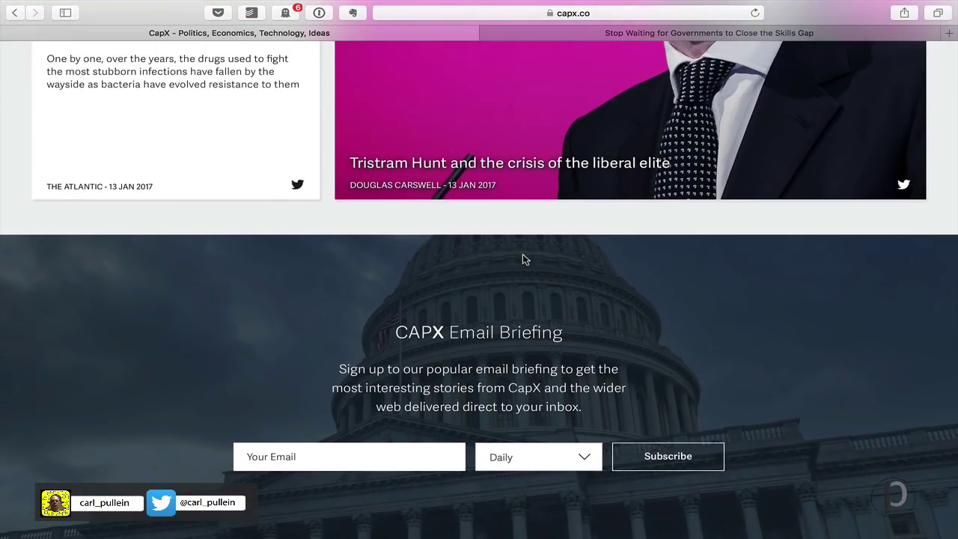
scroll(522, 256, up, 20)
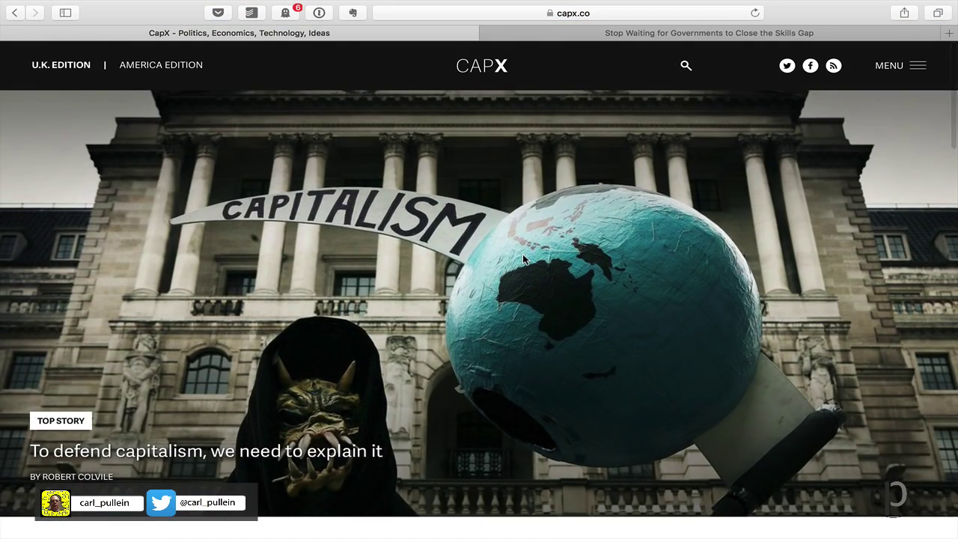
click(509, 13)
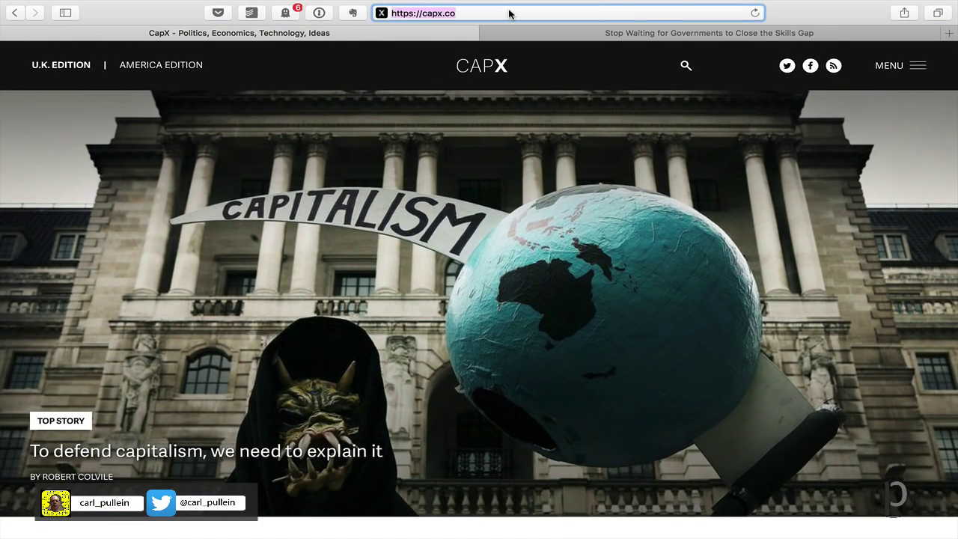